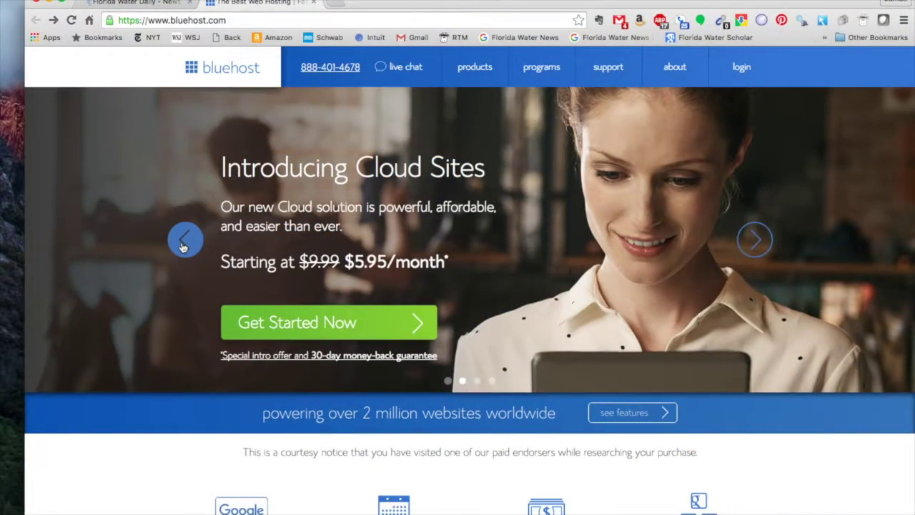
Move the Bluehost banner slider back to The Best Web Hosting offer at $3.95/month.
left_click(183, 243)
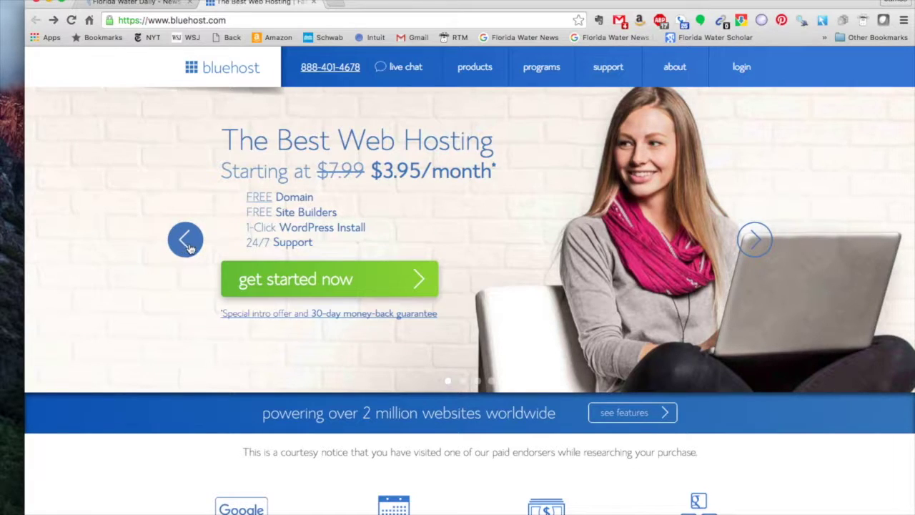
Start the hosting sign-up and select the basic $3.95/month plan.
left_click(277, 287)
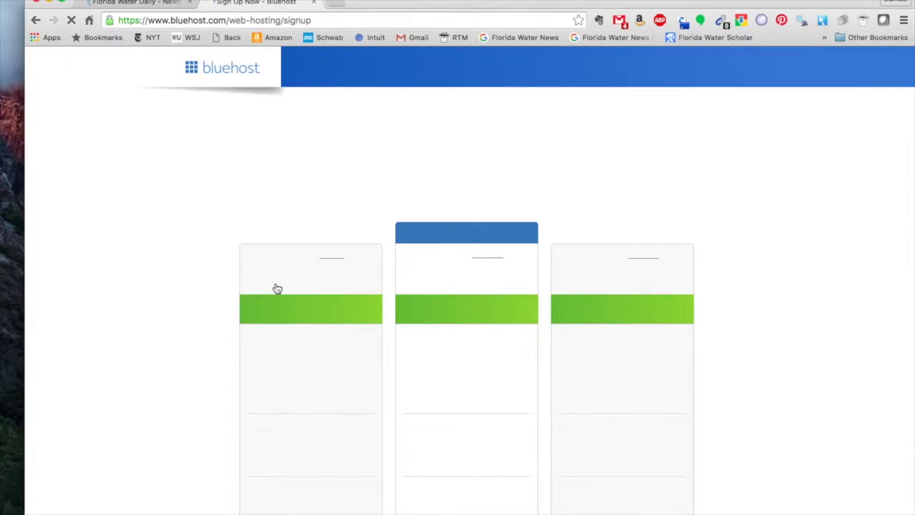
scroll(192, 250, "down", 3)
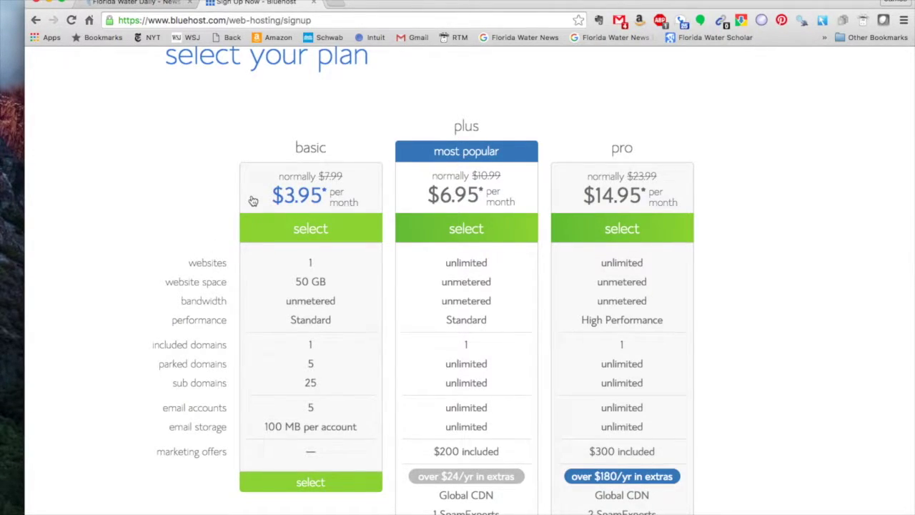
scroll(252, 200, "down", 1)
scroll(253, 201, "down", 5)
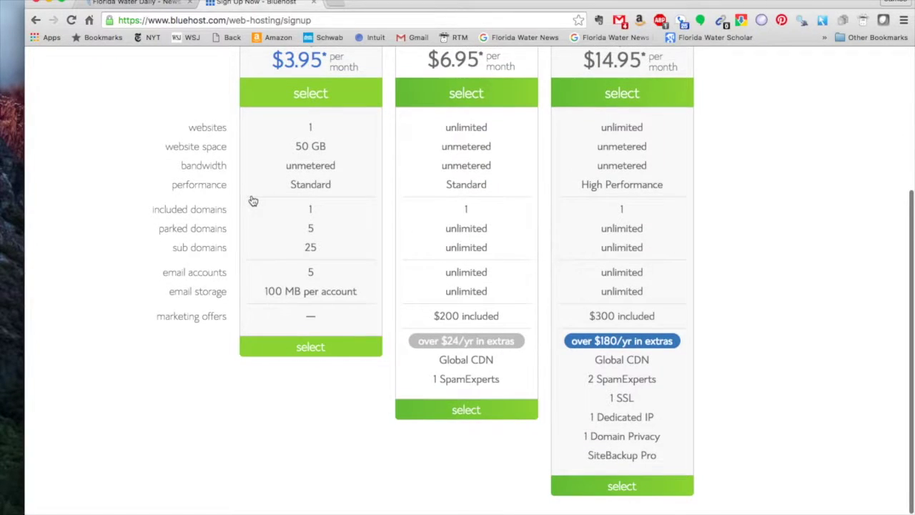
left_click(310, 348)
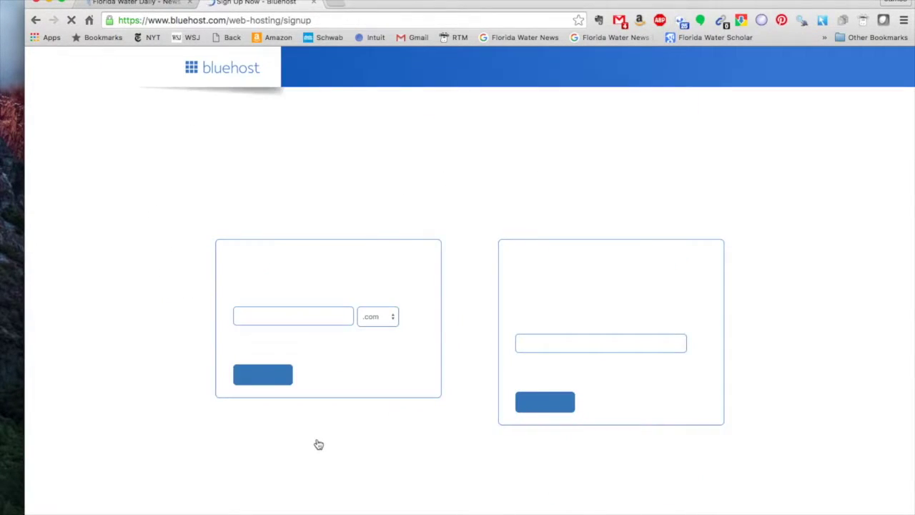
Enter jimsexamplewebsite as the new domain and confirm jimsexamplewebsite.com is available.
left_click(272, 316)
type("jims")
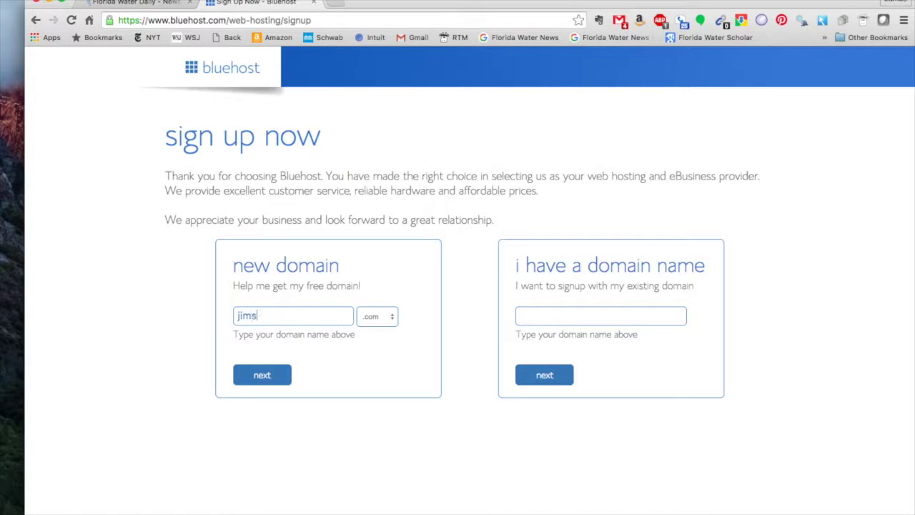
type("examplewebsite")
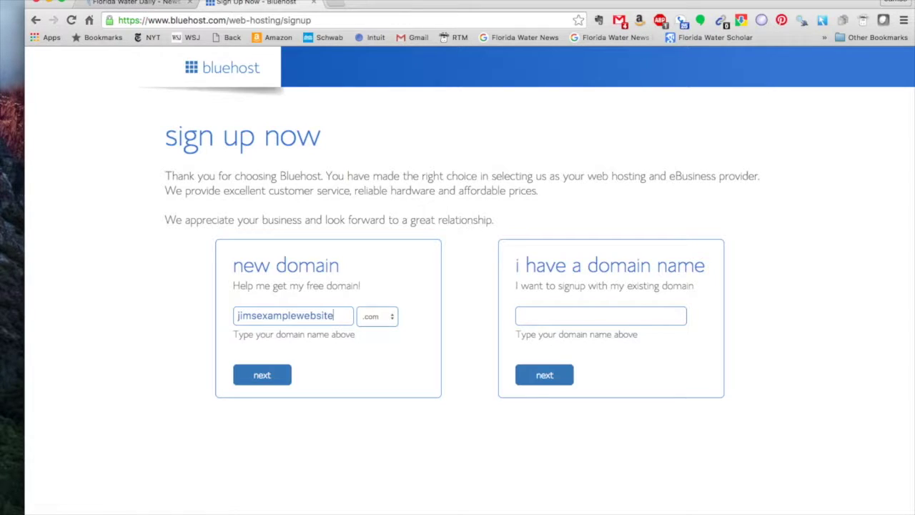
left_click(264, 379)
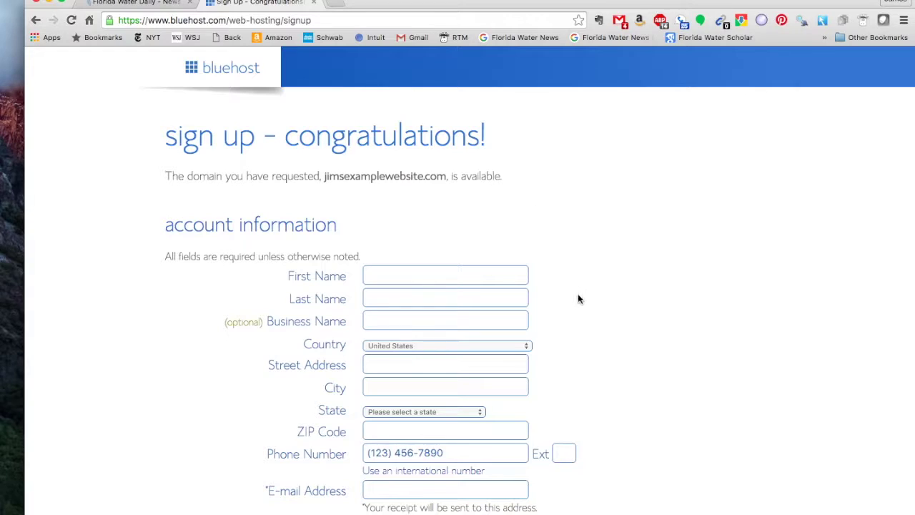
scroll(581, 308, "down", 2)
scroll(581, 308, "down", 10)
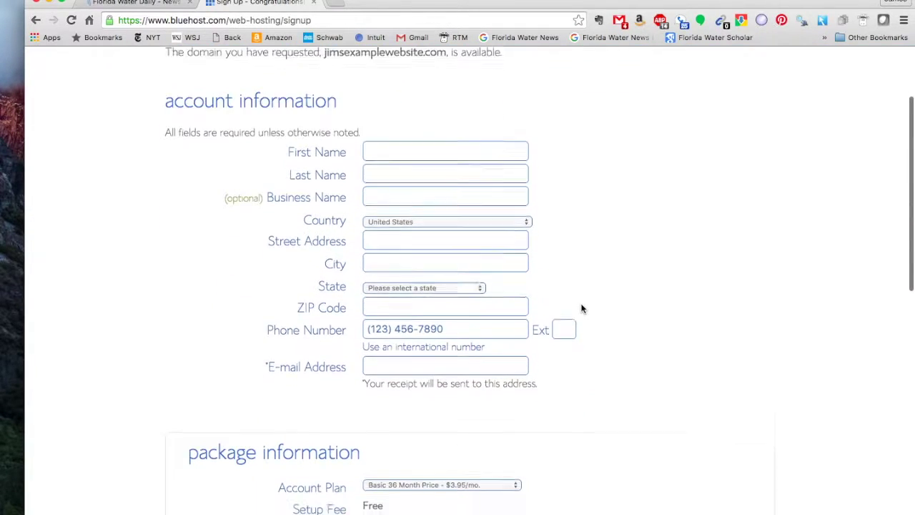
scroll(582, 308, "down", 3)
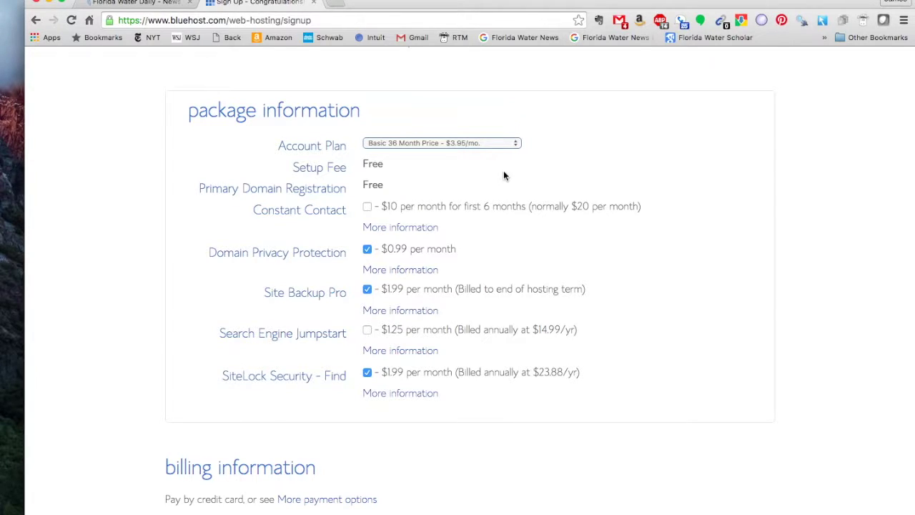
scroll(550, 269, "down", 2)
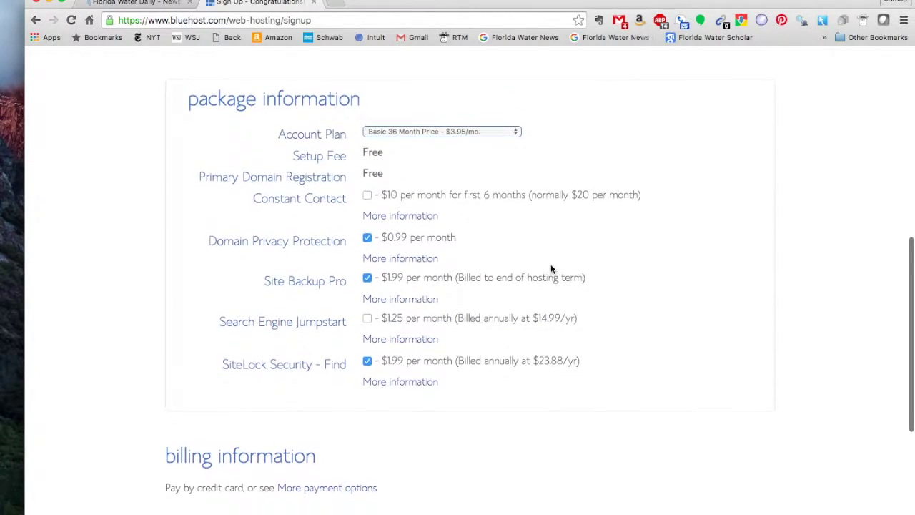
scroll(550, 269, "down", 3)
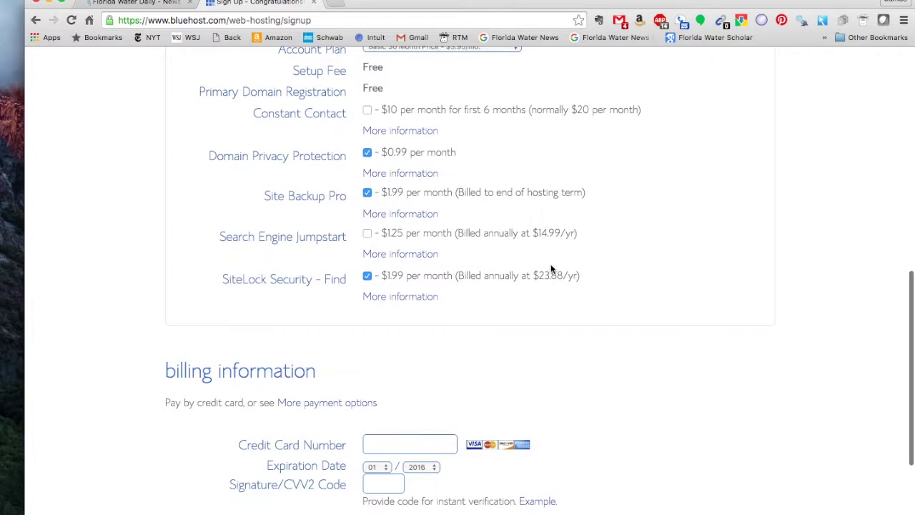
scroll(550, 268, "down", 4)
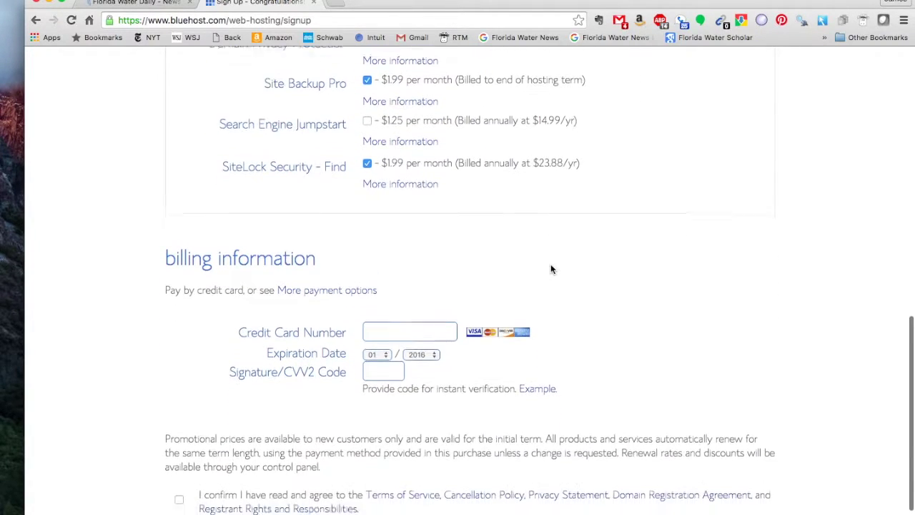
scroll(550, 269, "down", 1)
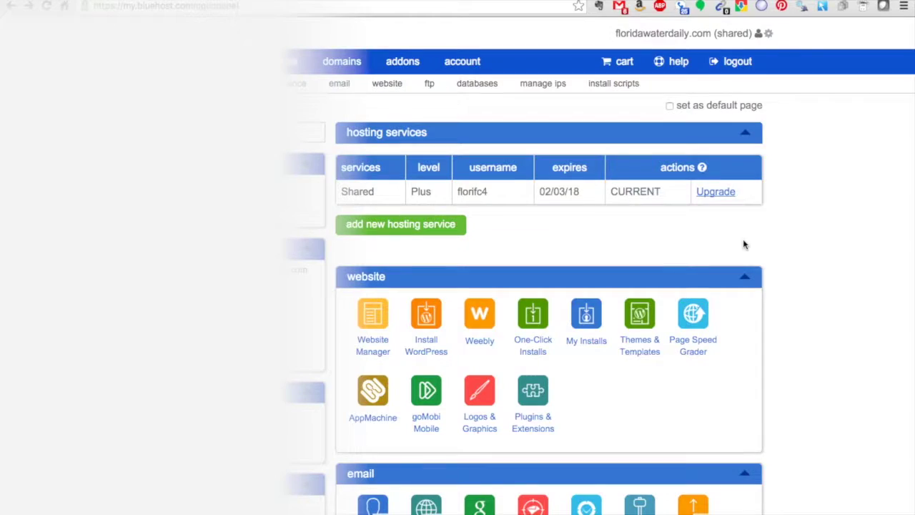
Scroll through the cPanel sections to reach Install WordPress in the website section.
scroll(743, 245, "down", 2)
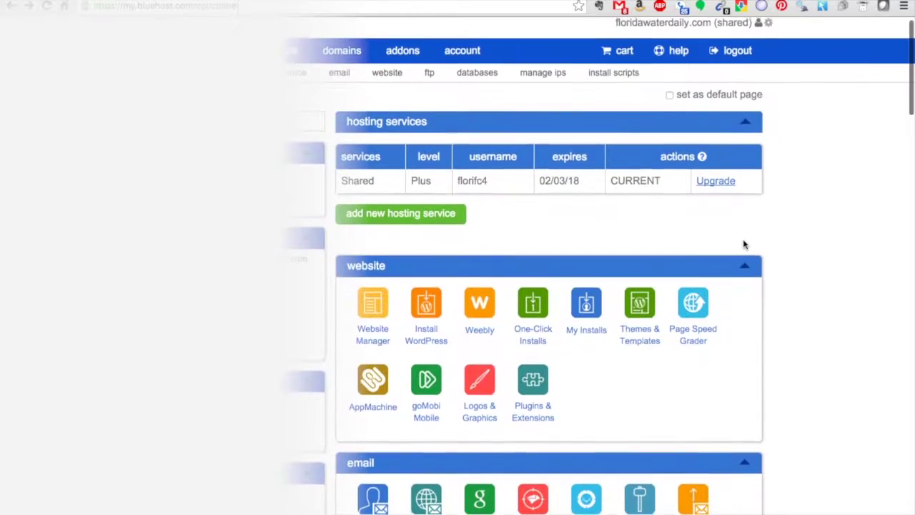
scroll(743, 245, "down", 7)
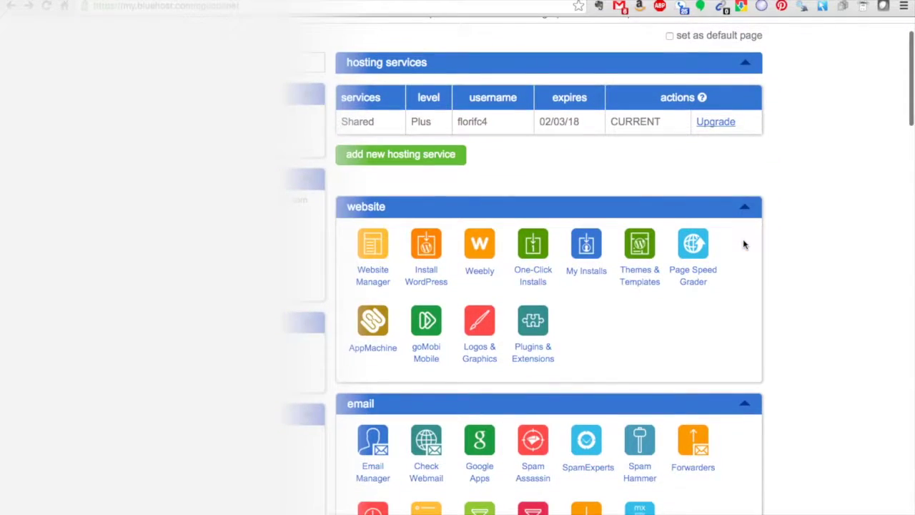
scroll(742, 245, "down", 7)
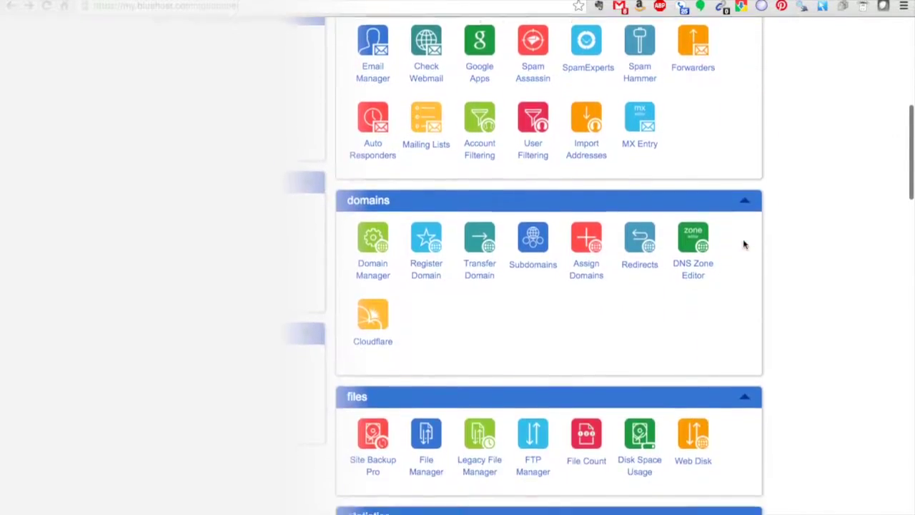
scroll(743, 245, "up", 15)
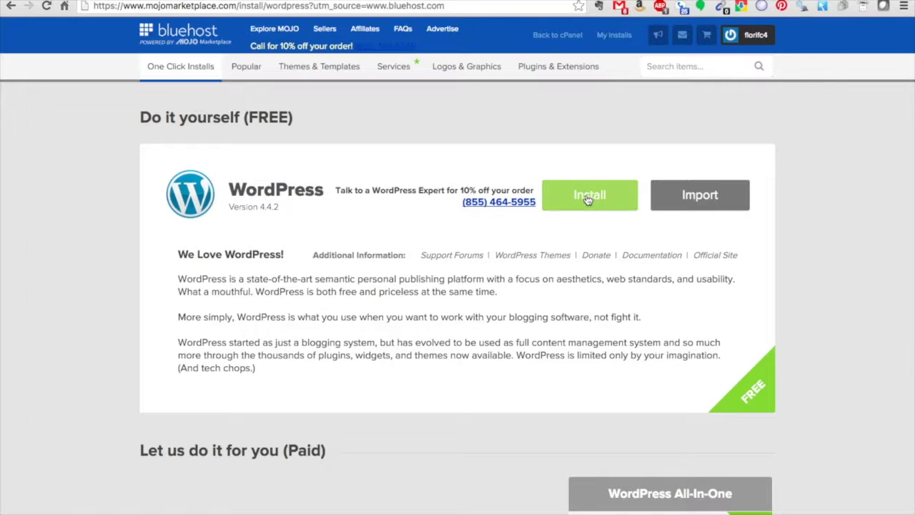
scroll(586, 198, "down", 6)
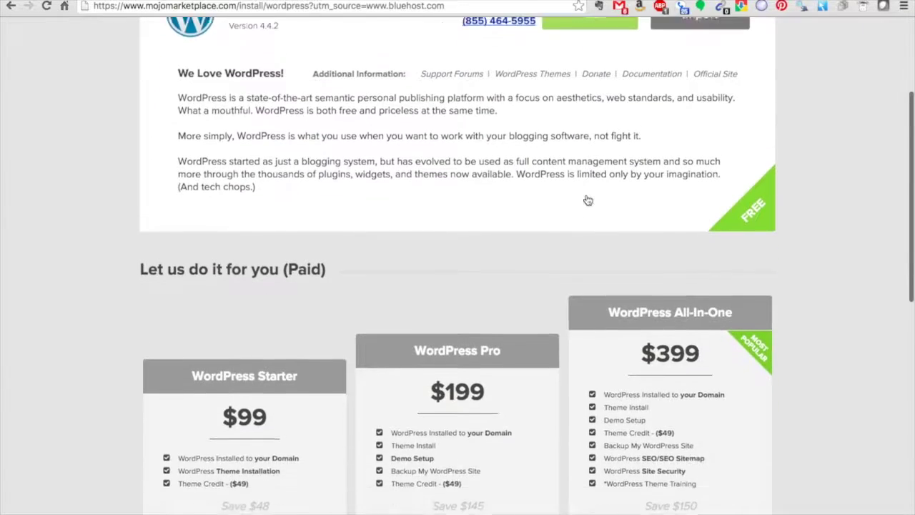
scroll(586, 199, "up", 6)
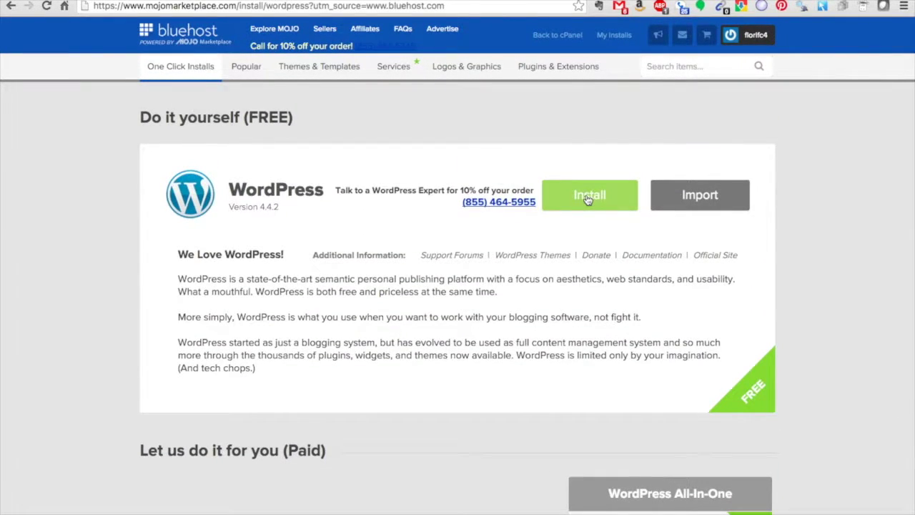
left_click(588, 199)
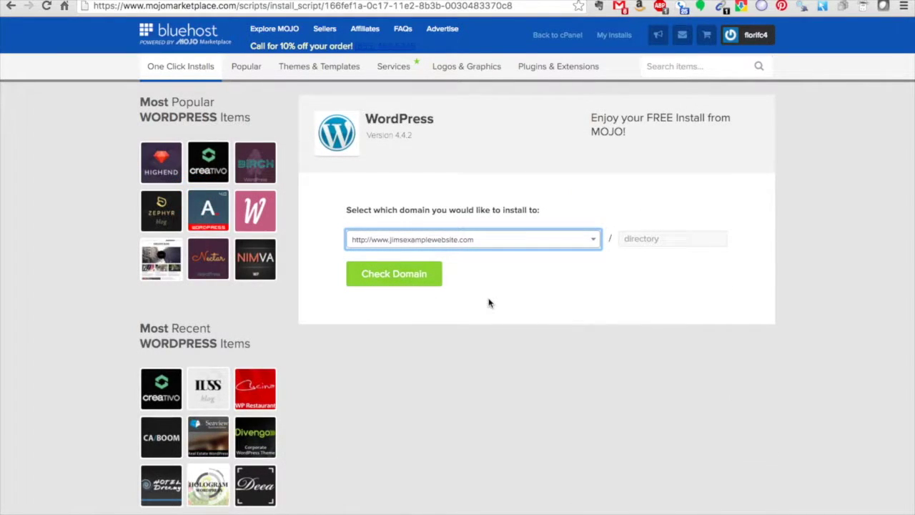
left_click(400, 276)
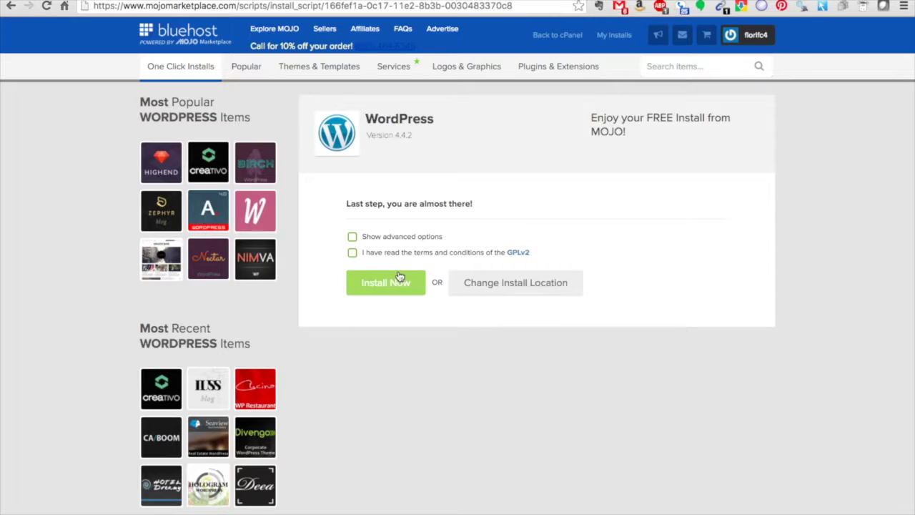
Accept the GPLv2 terms, title the site 'Jim's Example Website', and install it.
left_click(353, 238)
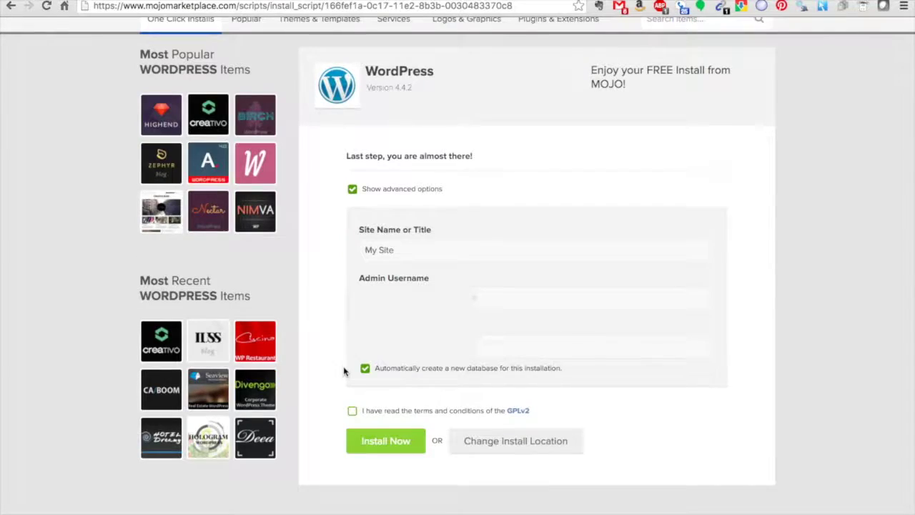
left_click(353, 412)
left_click(372, 232)
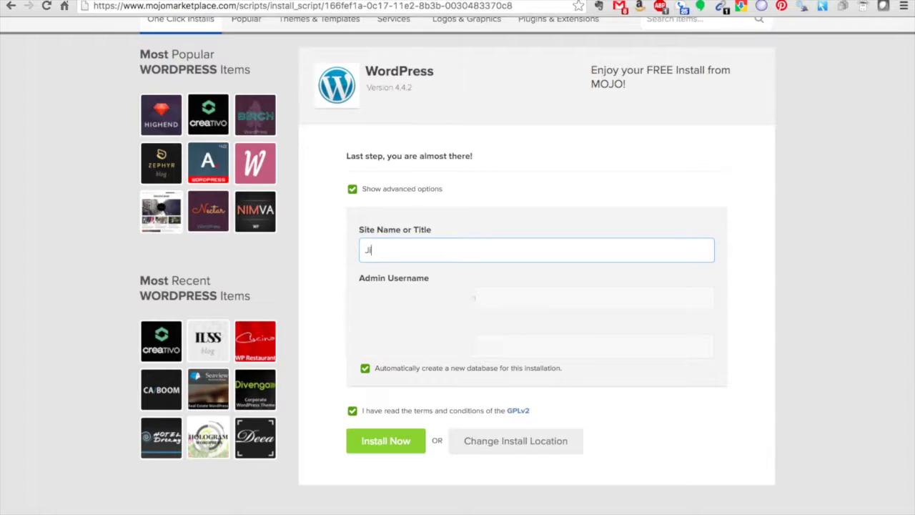
type("m's Example Website")
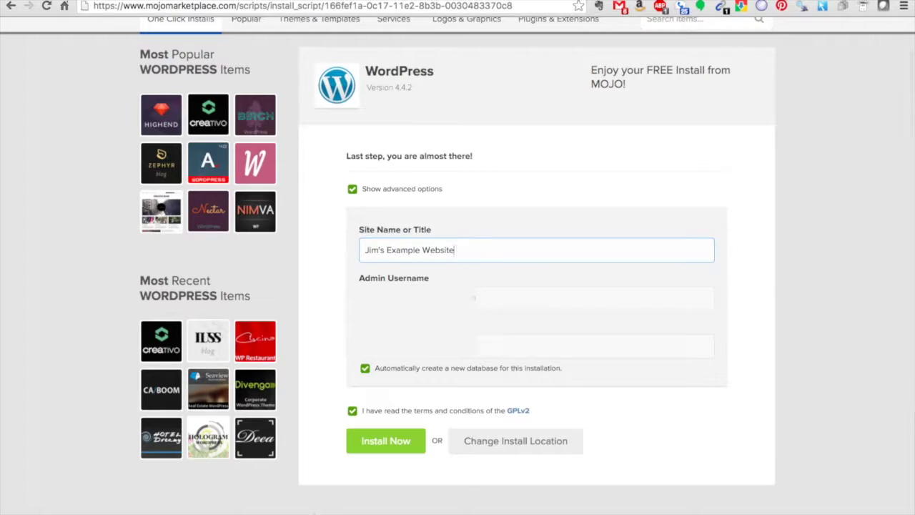
left_click(380, 440)
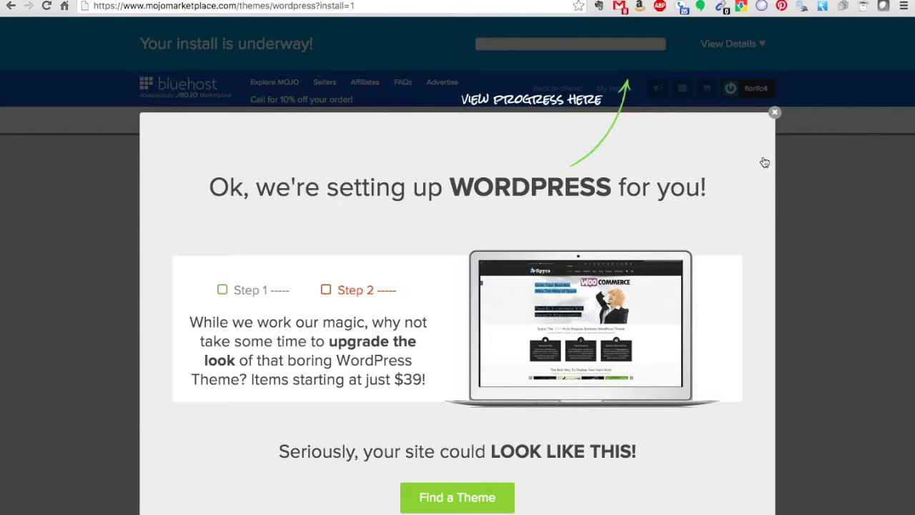
Dismiss the setup overlay, check the install's credentials notice, and go to My Installs.
left_click(774, 112)
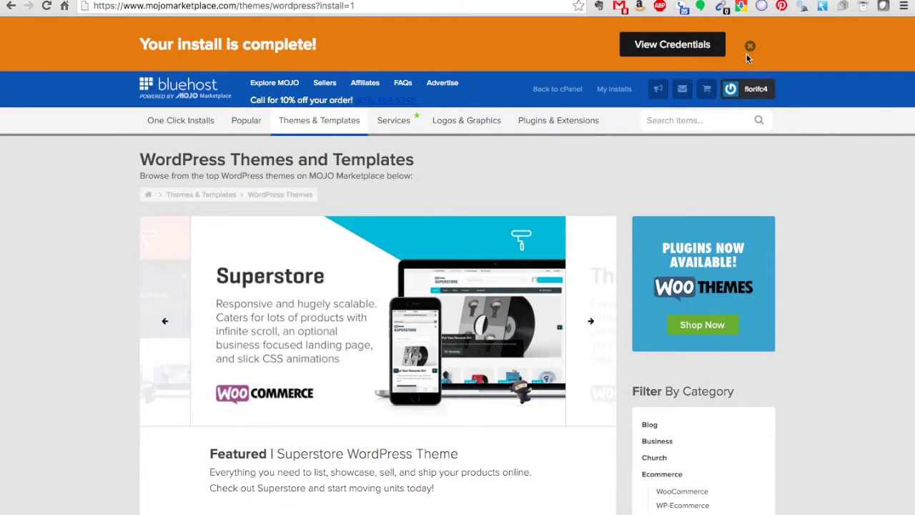
left_click(681, 47)
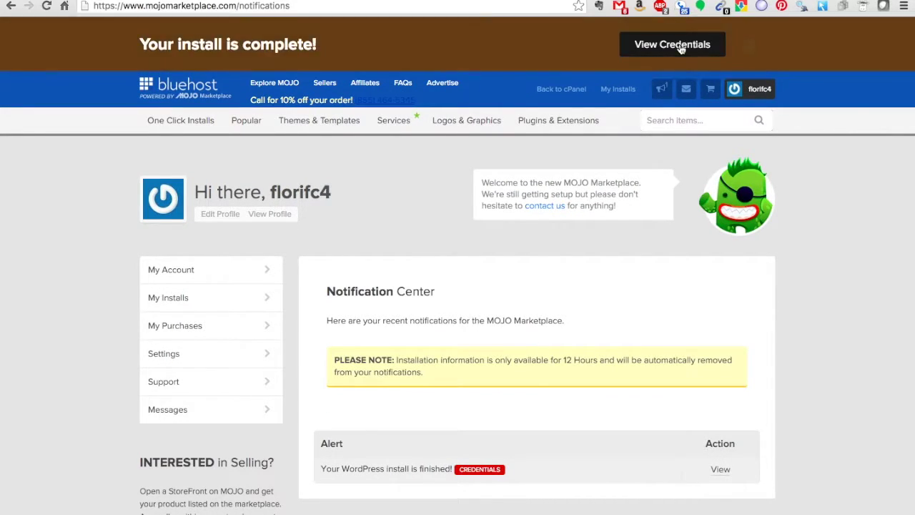
left_click(675, 44)
left_click(223, 304)
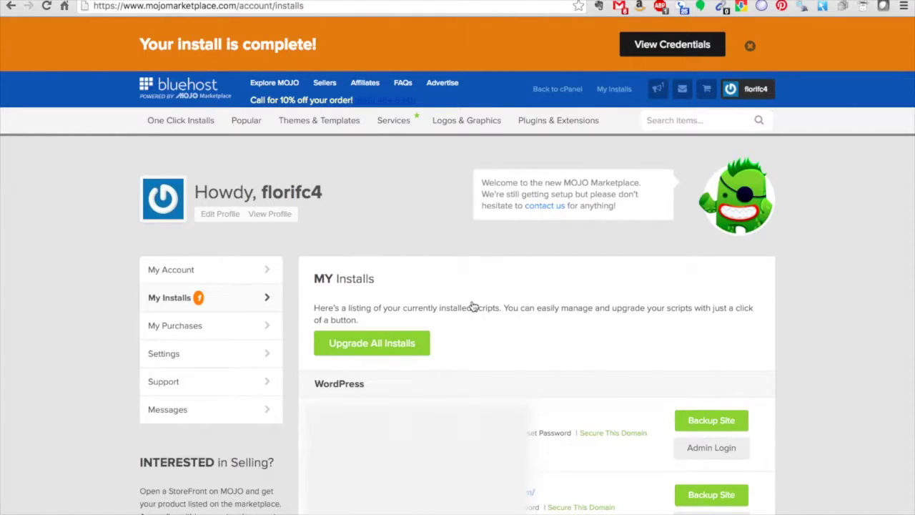
key("super+l")
type("www.jimsexamplewebsite.com/wp-admin/")
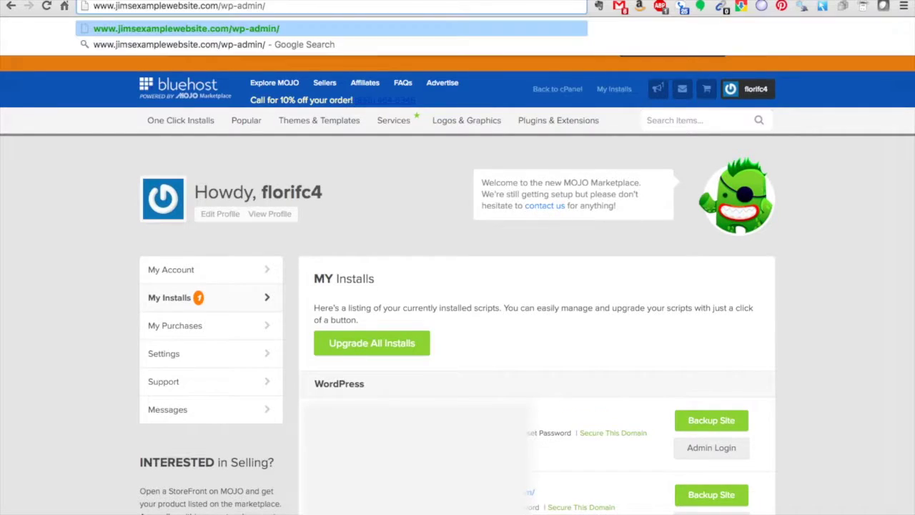
scroll(457, 286, "down", 6)
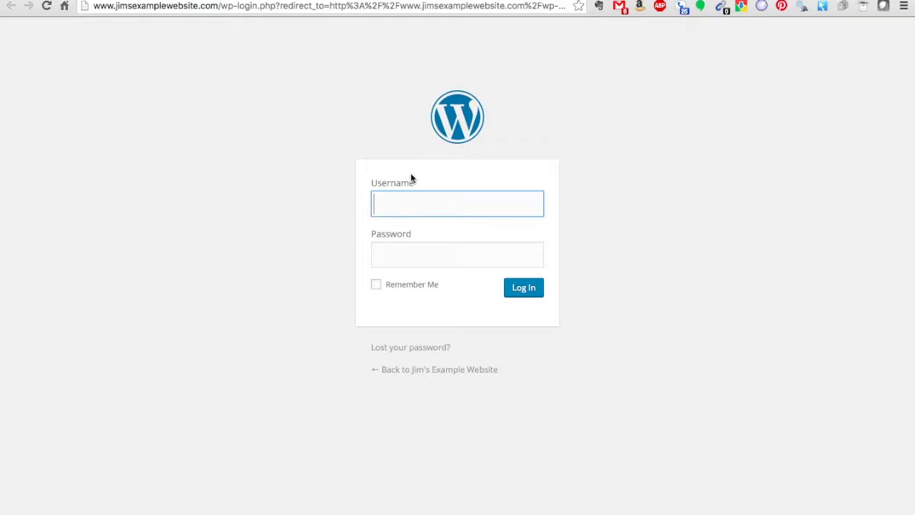
type("@gmail.")
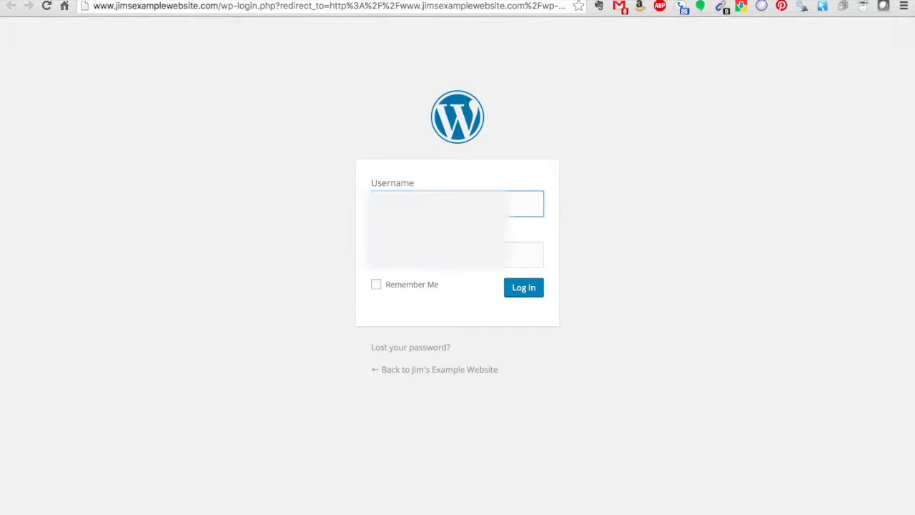
key("Tab")
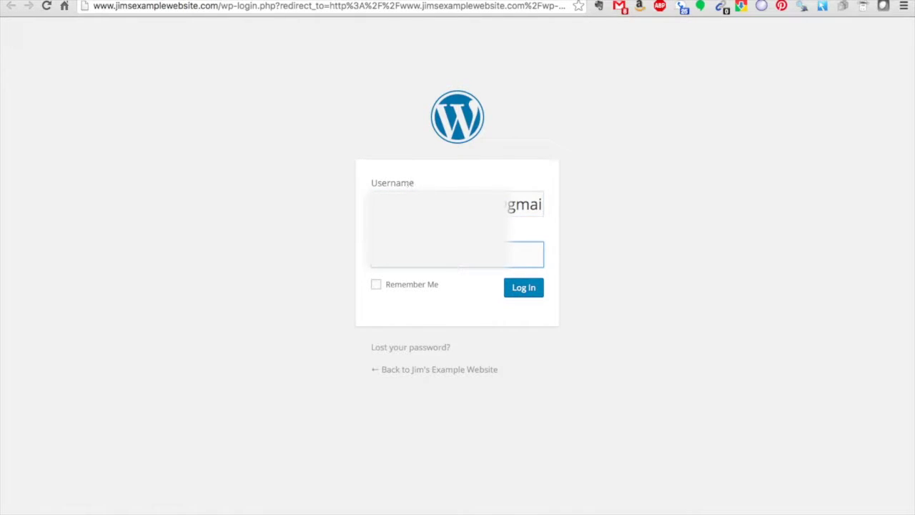
left_click(415, 290)
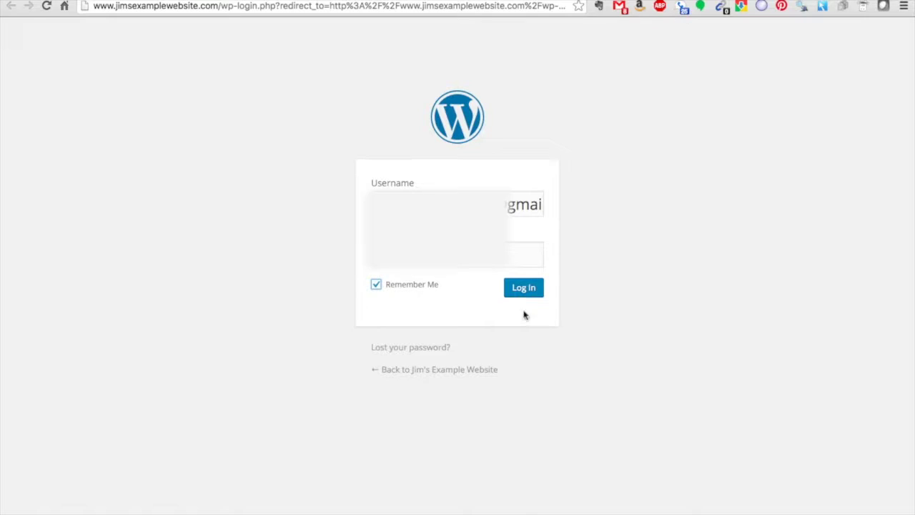
left_click(524, 288)
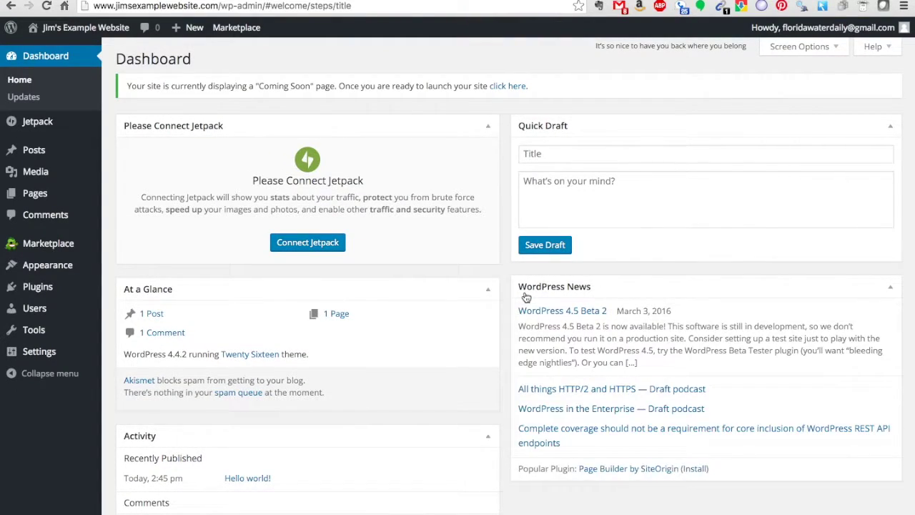
scroll(484, 315, "down", 2)
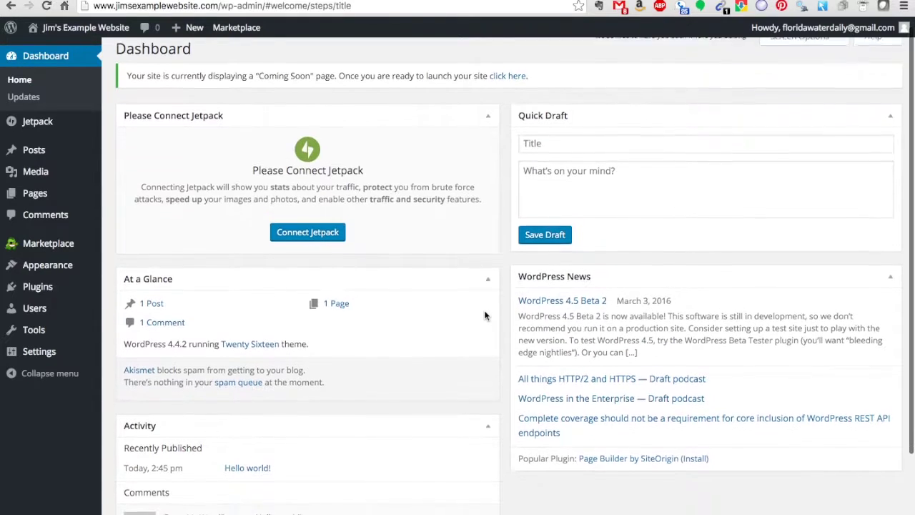
scroll(484, 315, "up", 2)
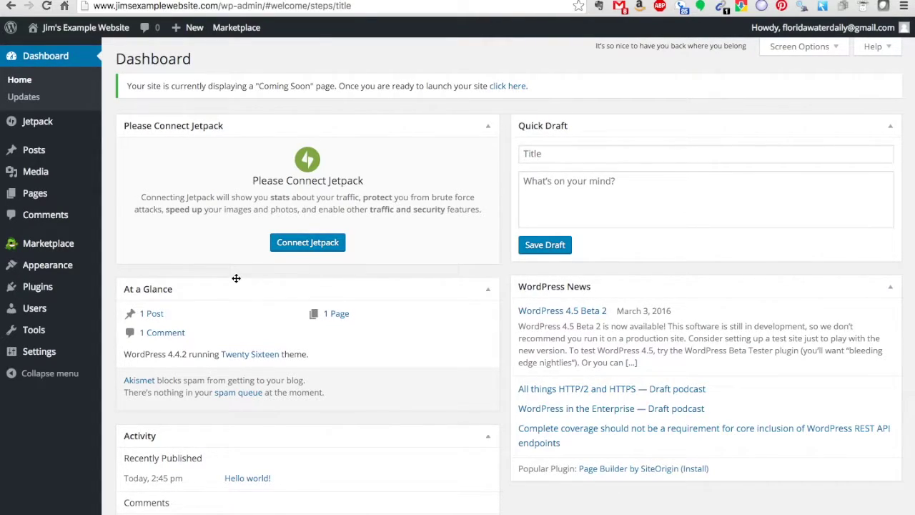
mouse_move(97, 268)
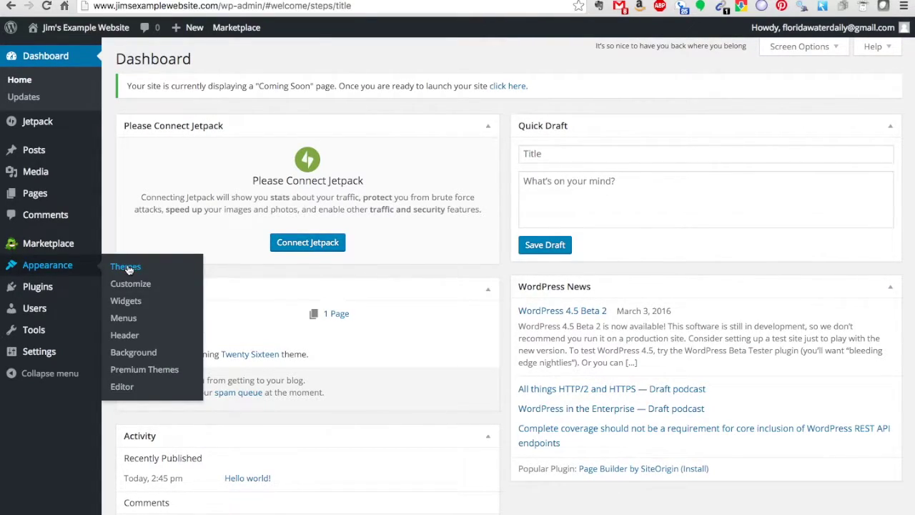
Open Appearance > Themes, review Twenty Sixteen as the active theme, and go to Add Themes.
left_click(126, 266)
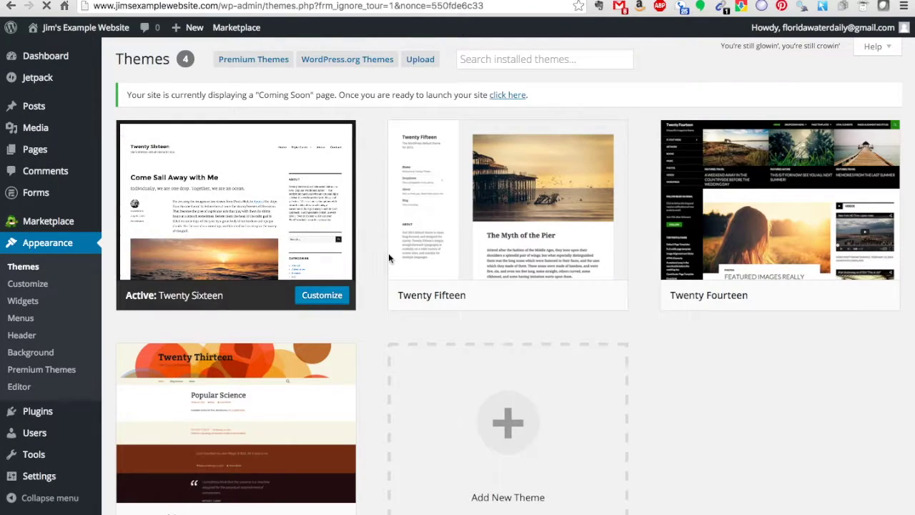
scroll(370, 265, "down", 3)
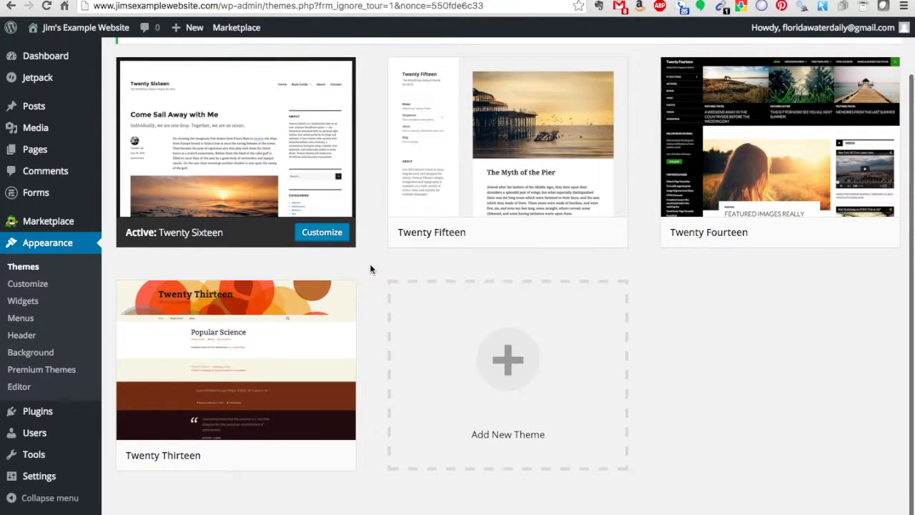
scroll(370, 269, "up", 2)
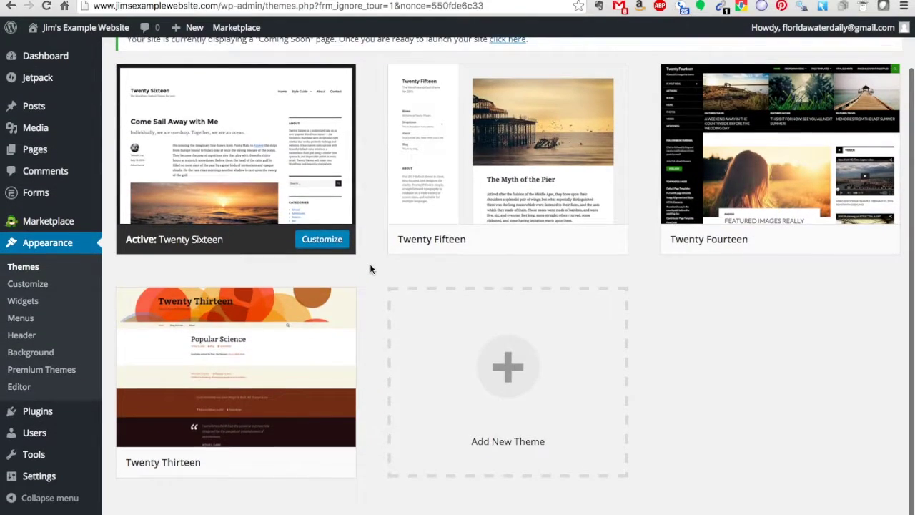
scroll(370, 269, "down", 1)
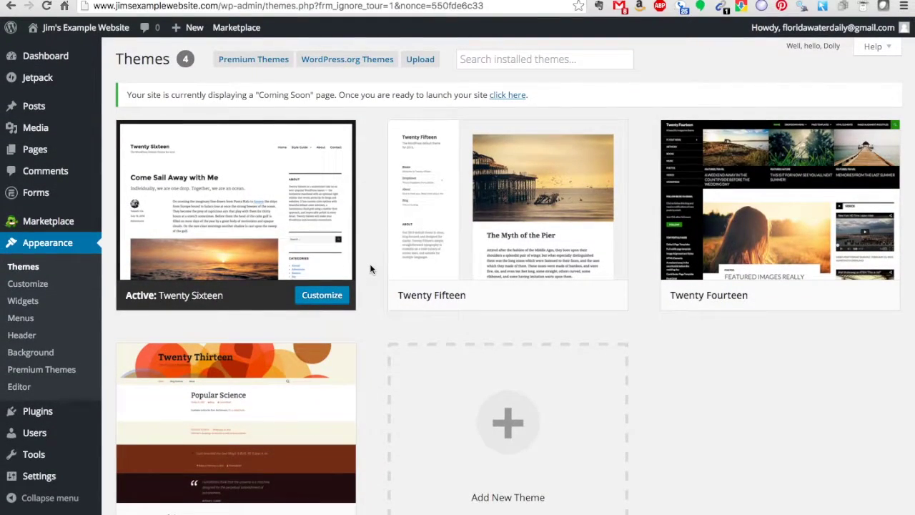
scroll(371, 269, "down", 1)
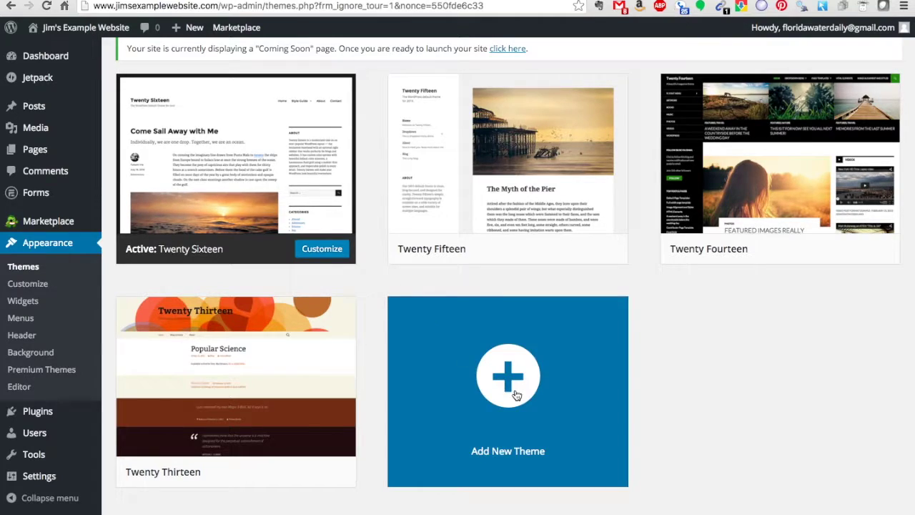
left_click(515, 390)
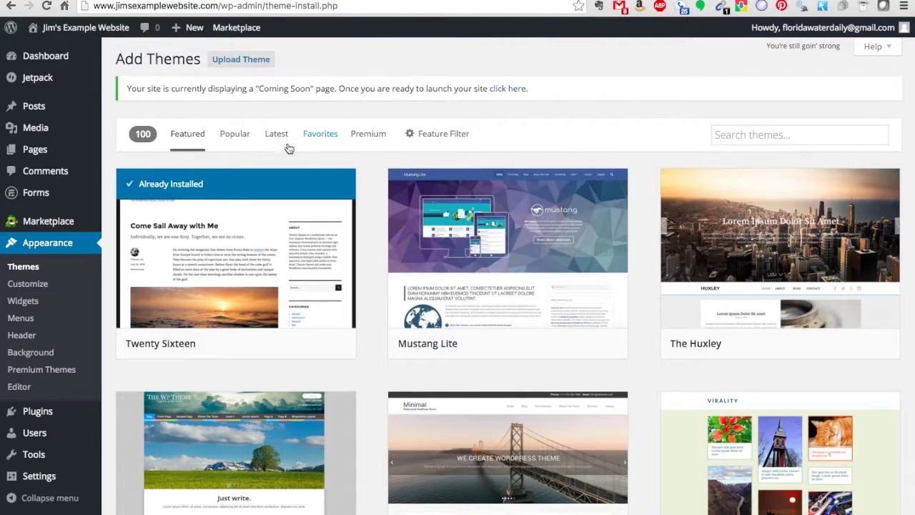
Switch to the Popular themes list and scroll down to the Enigma theme card.
left_click(237, 140)
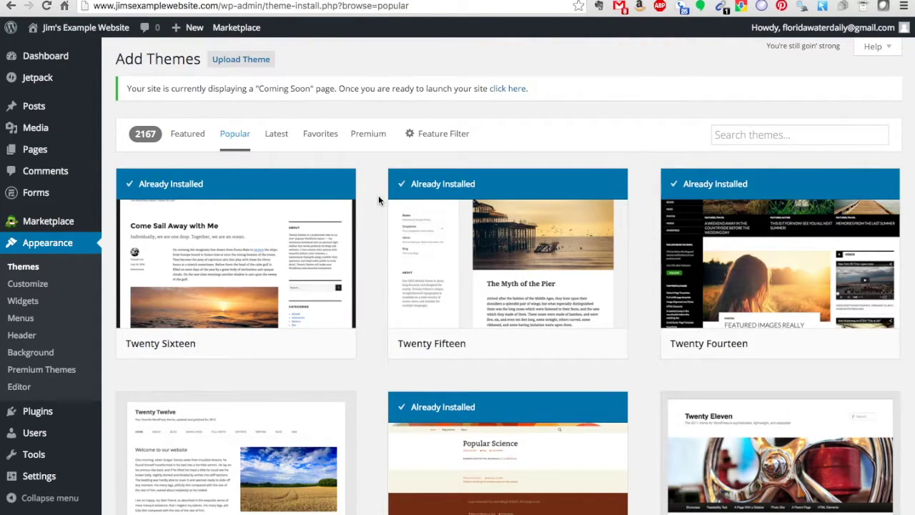
scroll(379, 199, "down", 5)
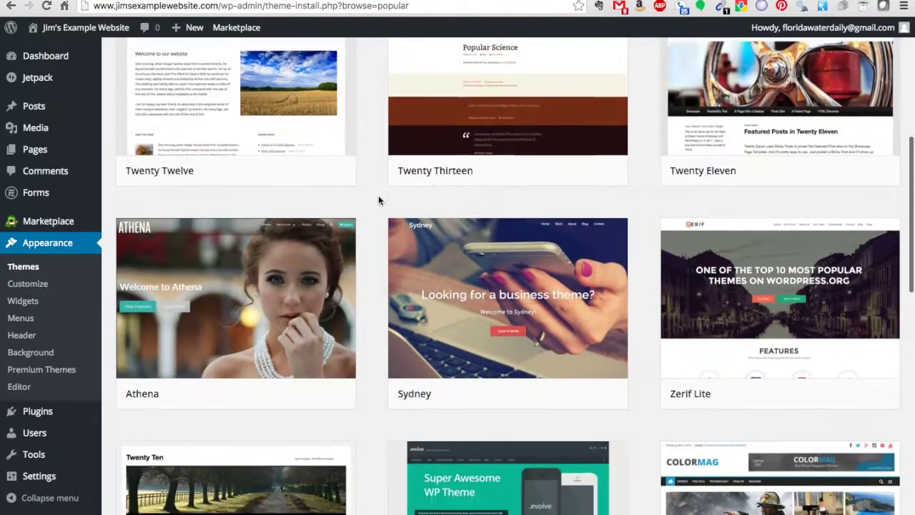
scroll(378, 195, "up", 8)
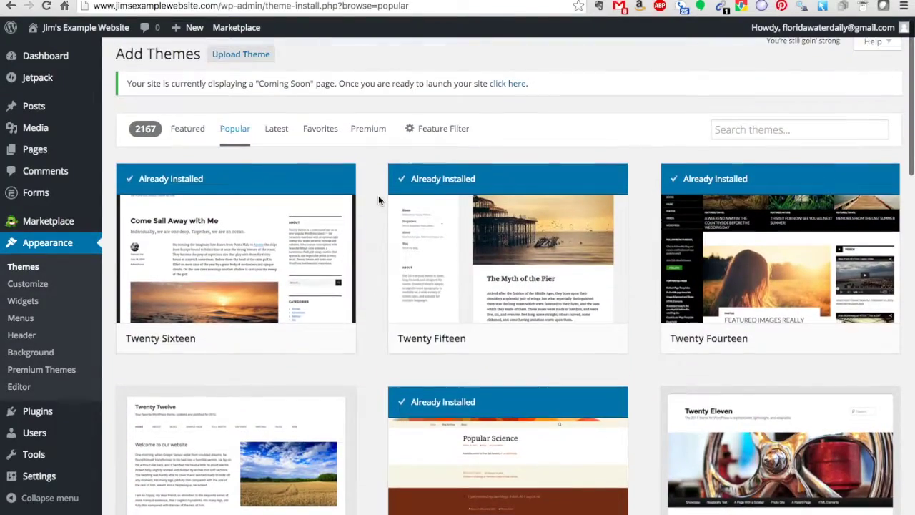
scroll(378, 195, "down", 10)
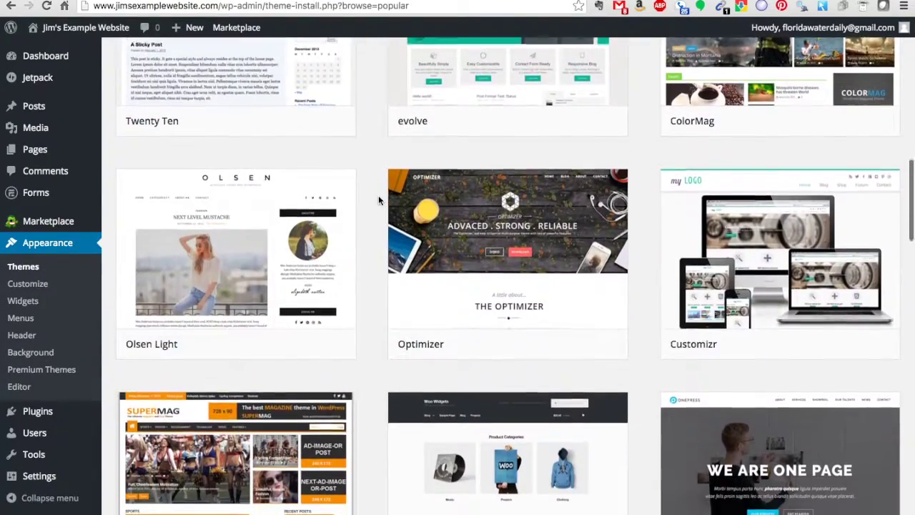
scroll(378, 195, "down", 4)
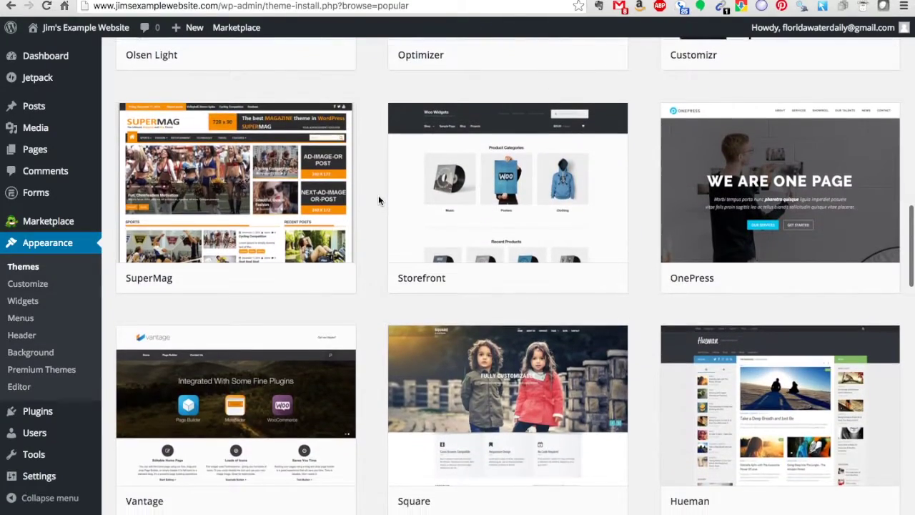
scroll(379, 195, "down", 5)
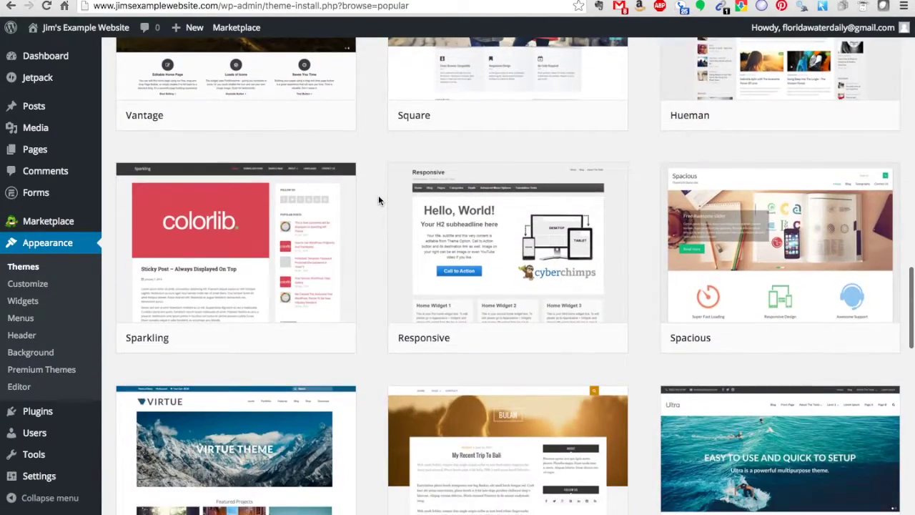
scroll(378, 199, "down", 5)
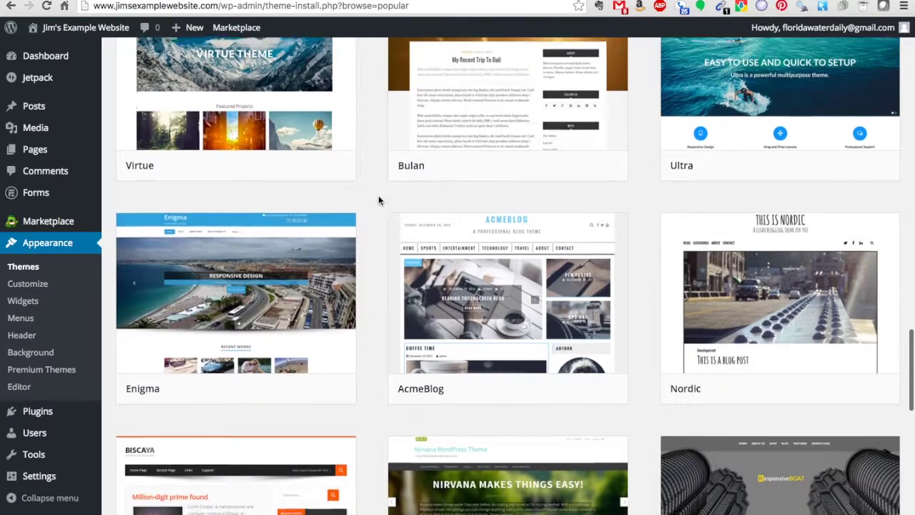
mouse_move(248, 322)
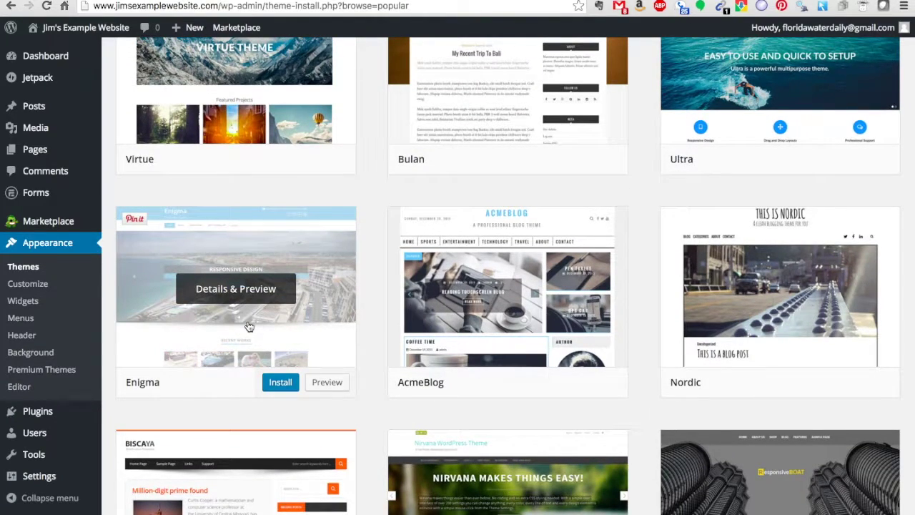
Install the Enigma 2.2 theme and take the site out of Coming Soon mode.
left_click(278, 385)
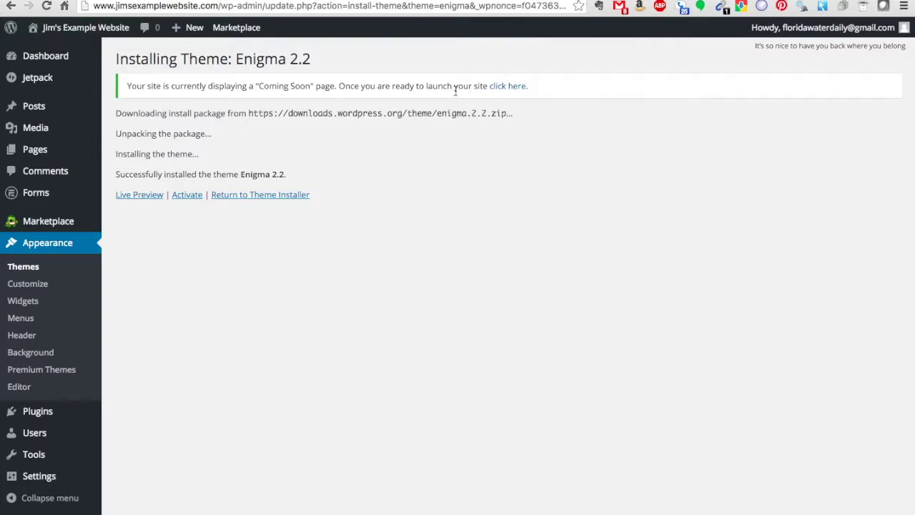
left_click(507, 87)
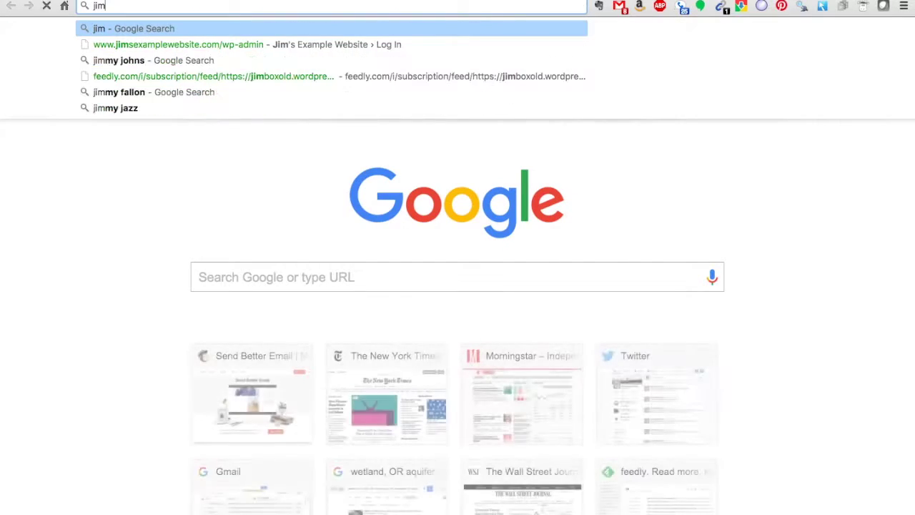
Load jimsexamplewebsite.com's home page, then return to the admin's installed themes list.
key("BackSpace")
key("BackSpace")
type("sexamplewebsite.com/wp-admin")
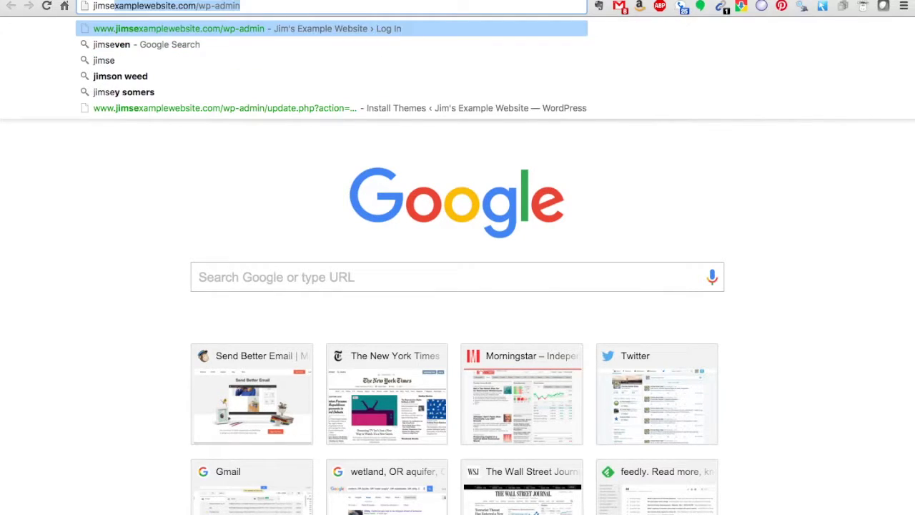
key("Right")
key("BackSpace")
key("BackSpace")
key("BackSpace")
key("BackSpace")
key("BackSpace")
key("BackSpace")
key("BackSpace")
key("BackSpace")
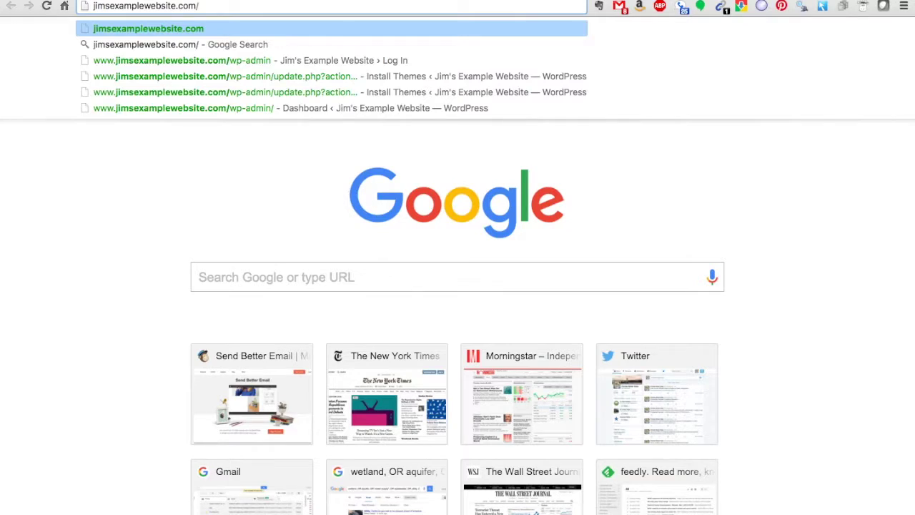
key("Return")
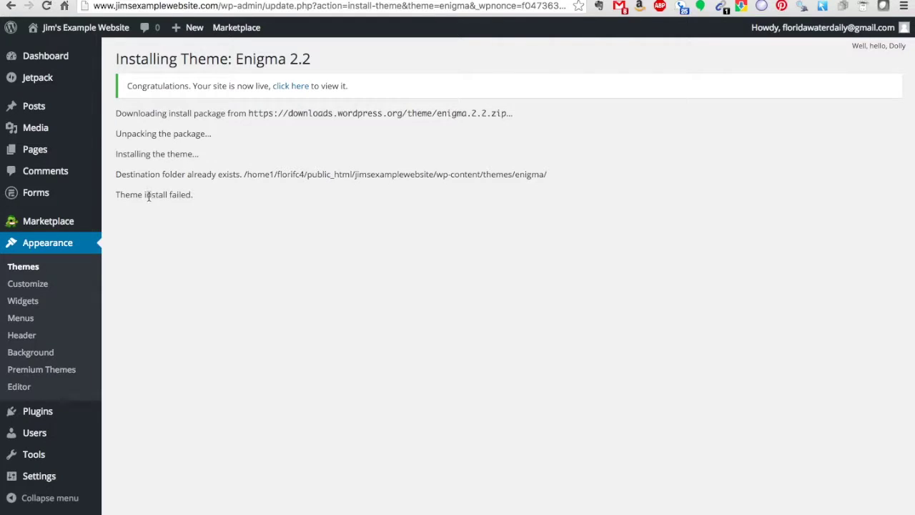
left_click(23, 267)
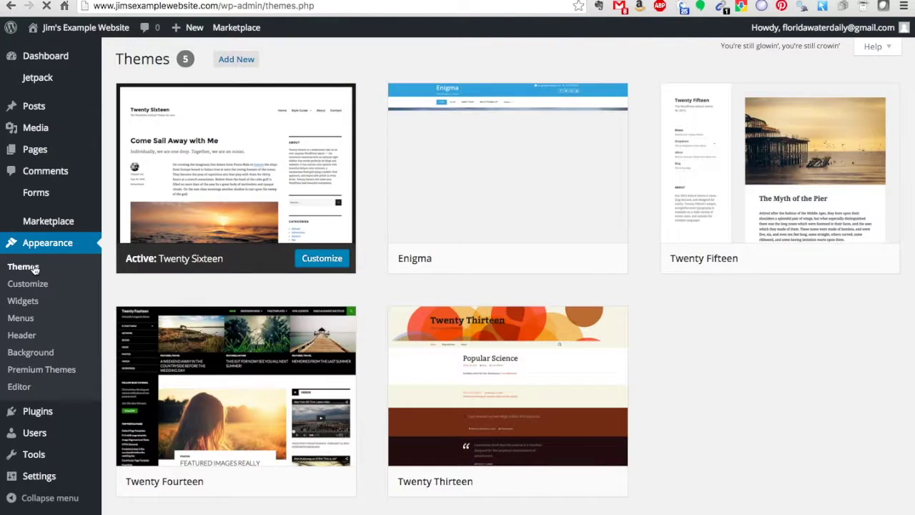
Activate the Enigma theme and switch over to the site's home page tab.
mouse_move(493, 218)
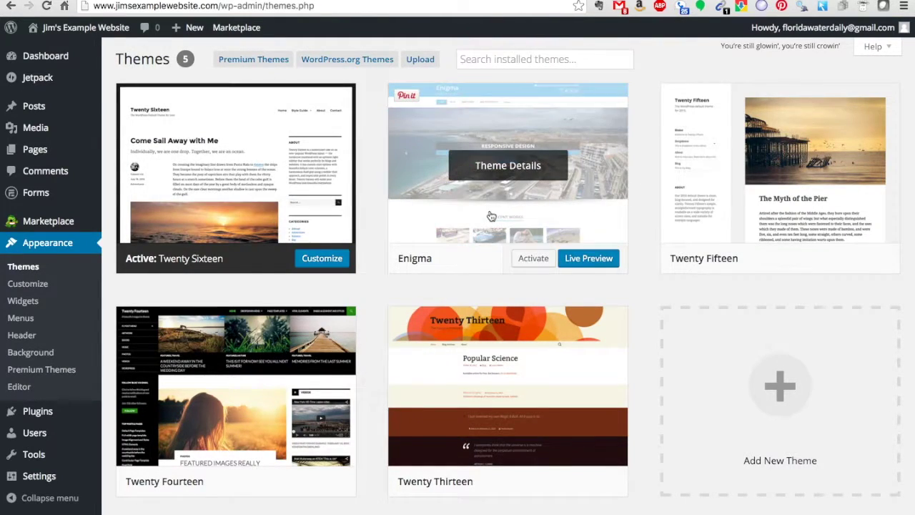
left_click(534, 262)
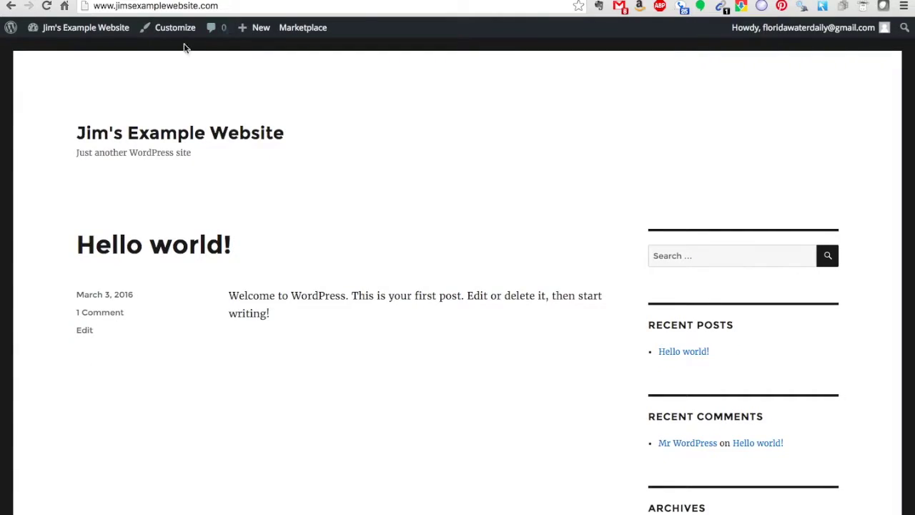
left_click(48, 6)
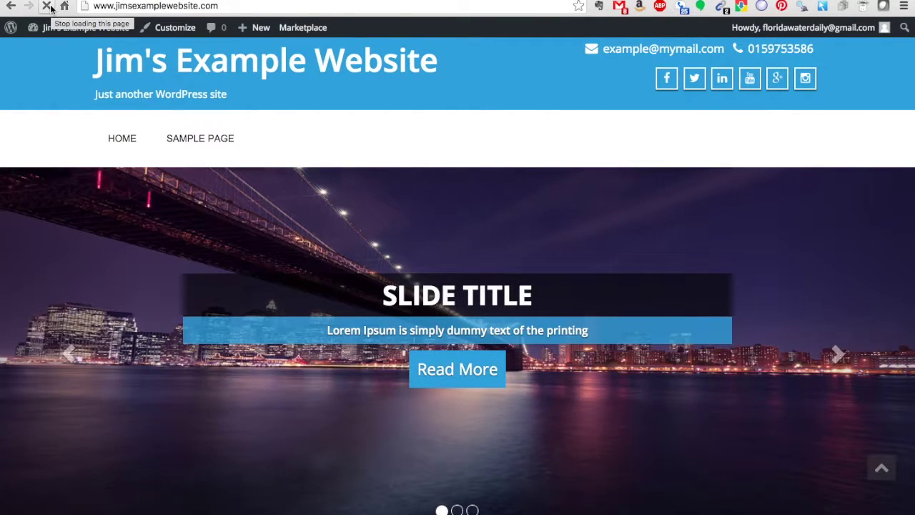
Reload the site and scroll through the Enigma slider, Recent Works and Latest Blog sections.
mouse_move(54, 27)
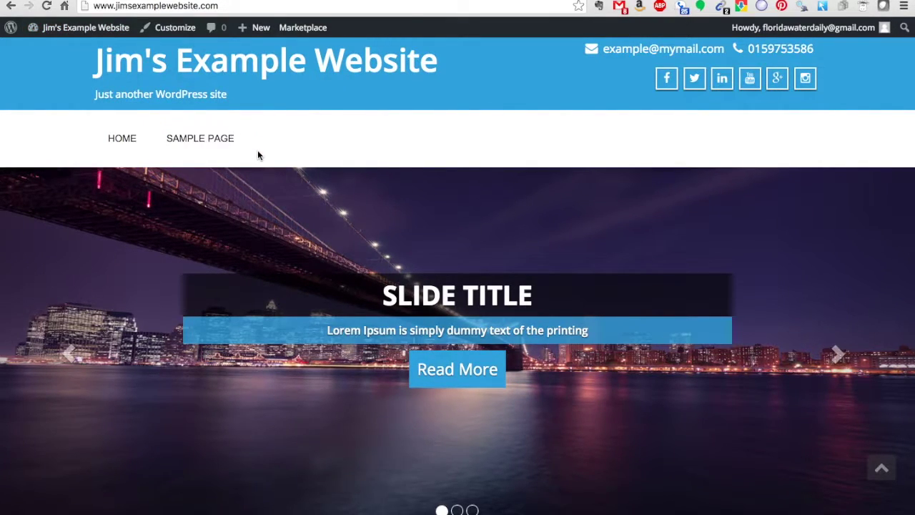
scroll(258, 155, "down", 7)
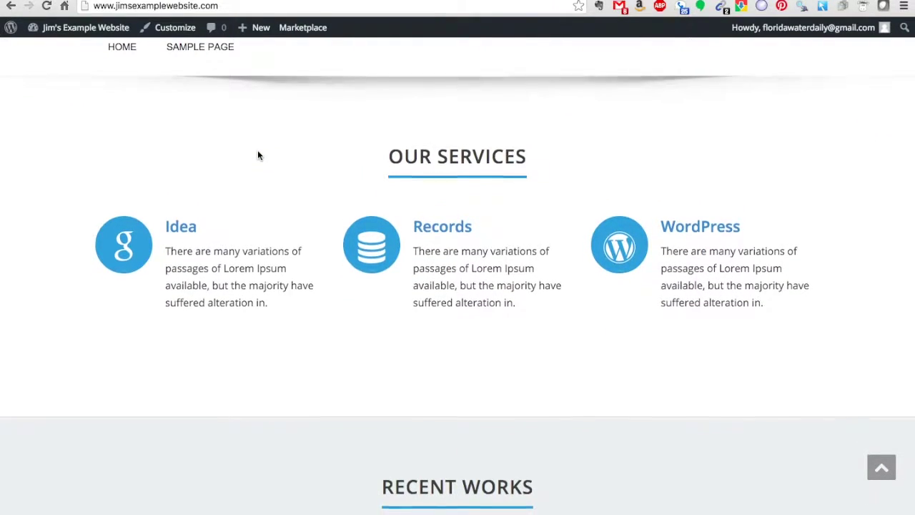
scroll(258, 155, "down", 3)
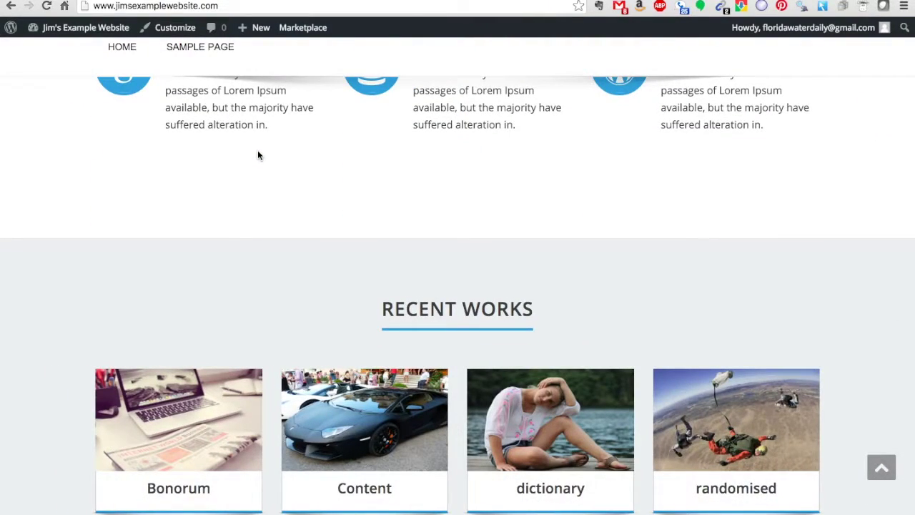
scroll(258, 155, "down", 3)
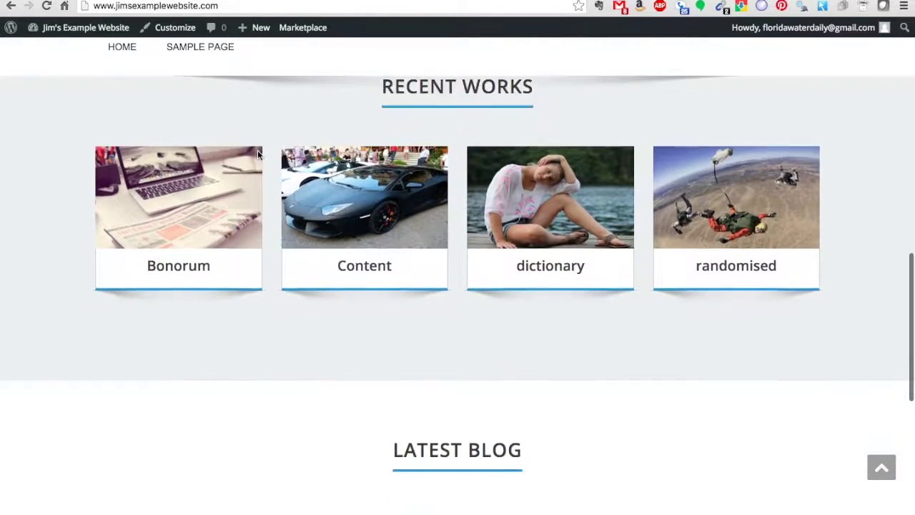
scroll(258, 154, "down", 4)
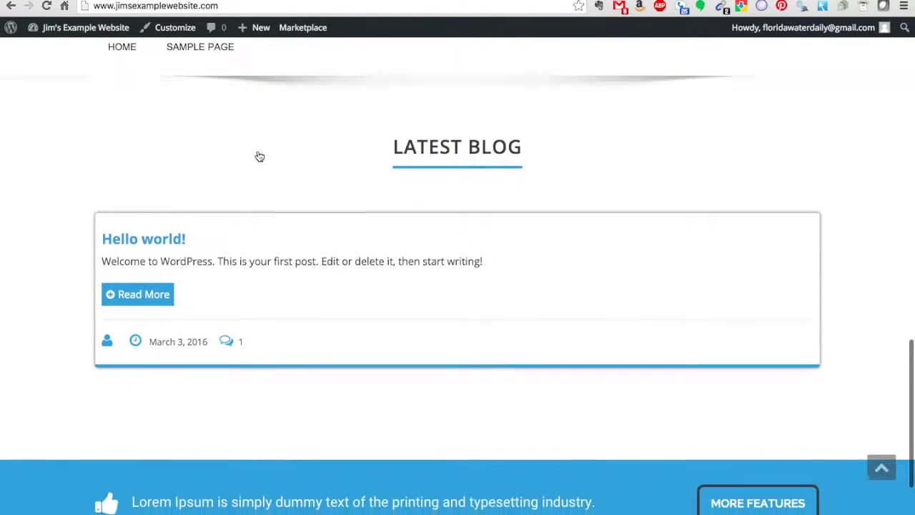
scroll(258, 155, "down", 2)
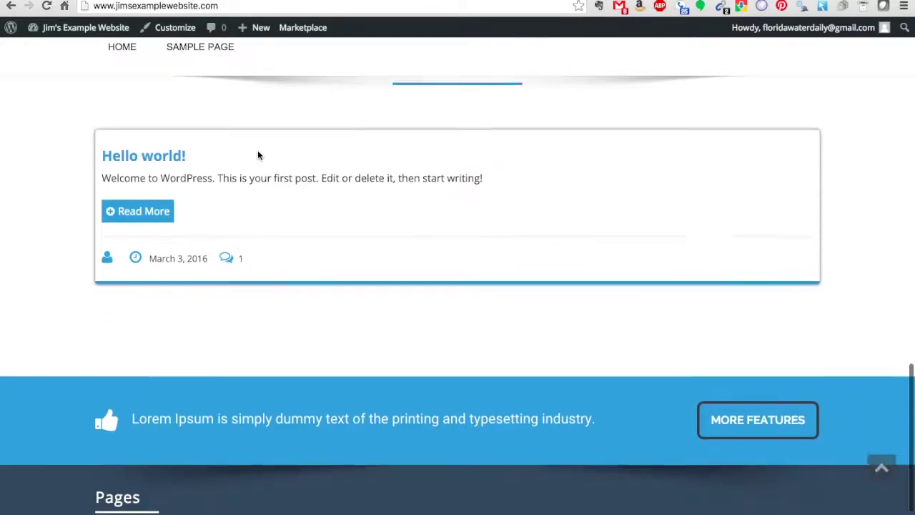
scroll(257, 150, "down", 2)
scroll(257, 150, "up", 6)
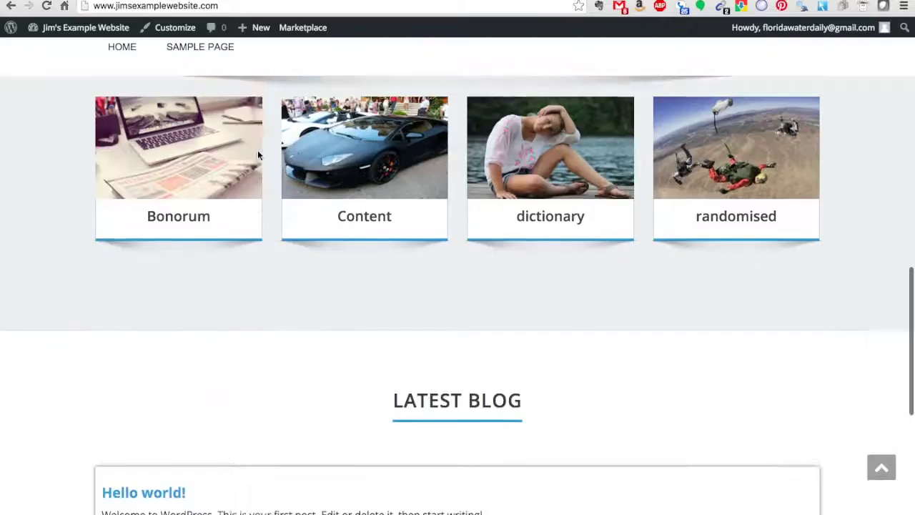
scroll(257, 150, "up", 10)
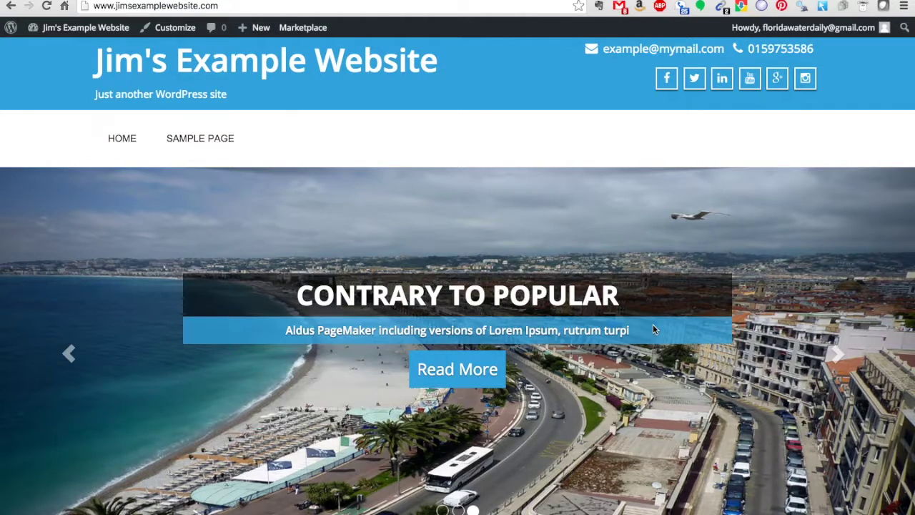
Move the homepage slider back one slide to Variations of Passages.
scroll(652, 328, "down", 1)
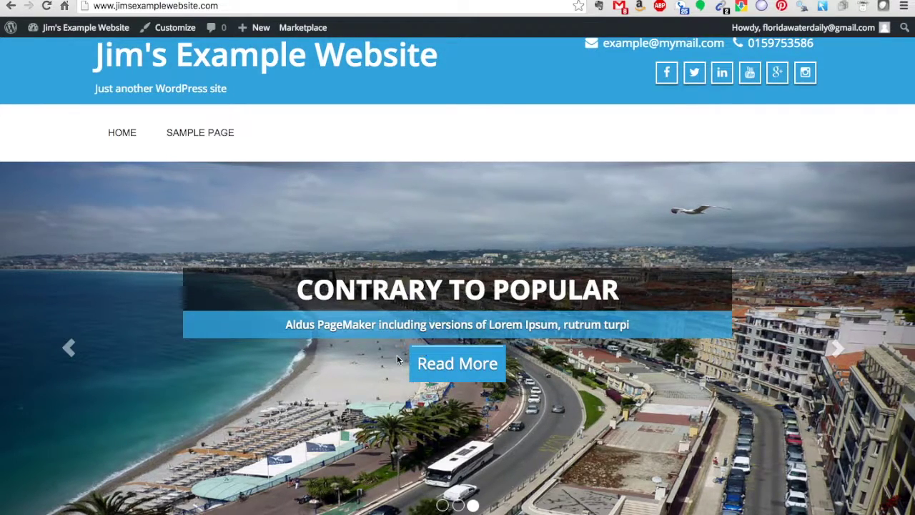
left_click(64, 348)
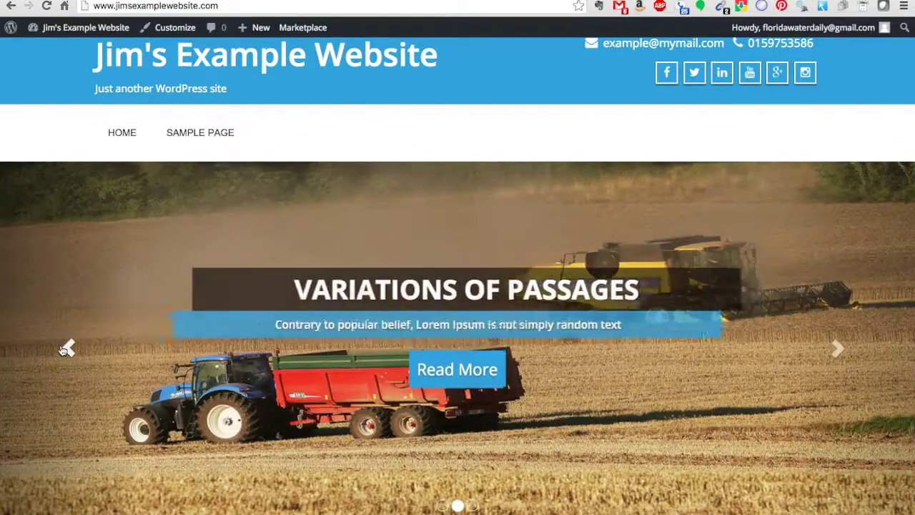